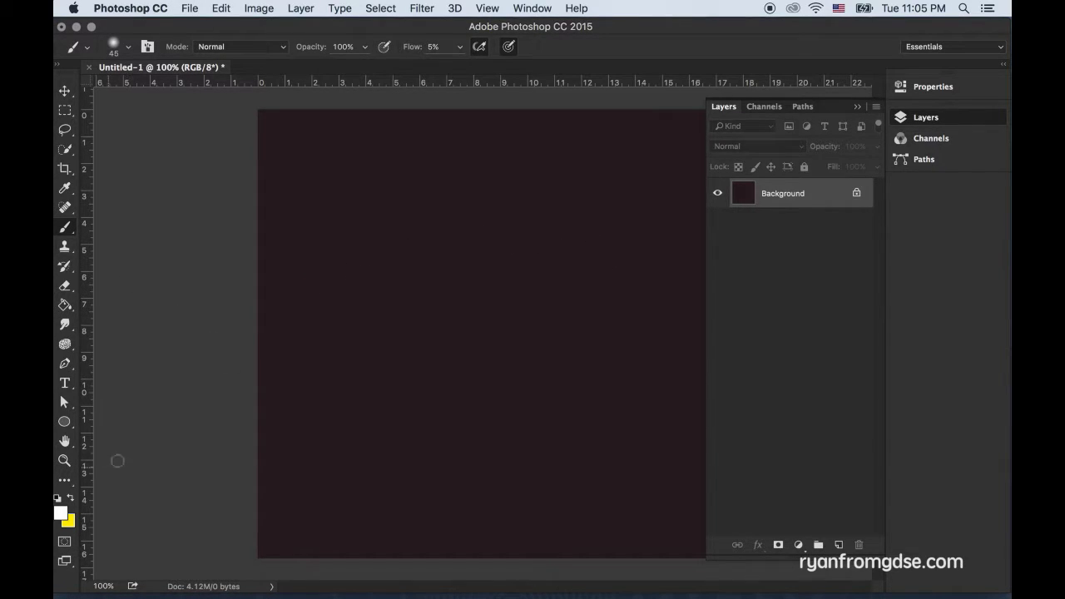
Set the foreground colour to a fully saturated red.
{"action": "left_click", "coordinate": [62, 512]}
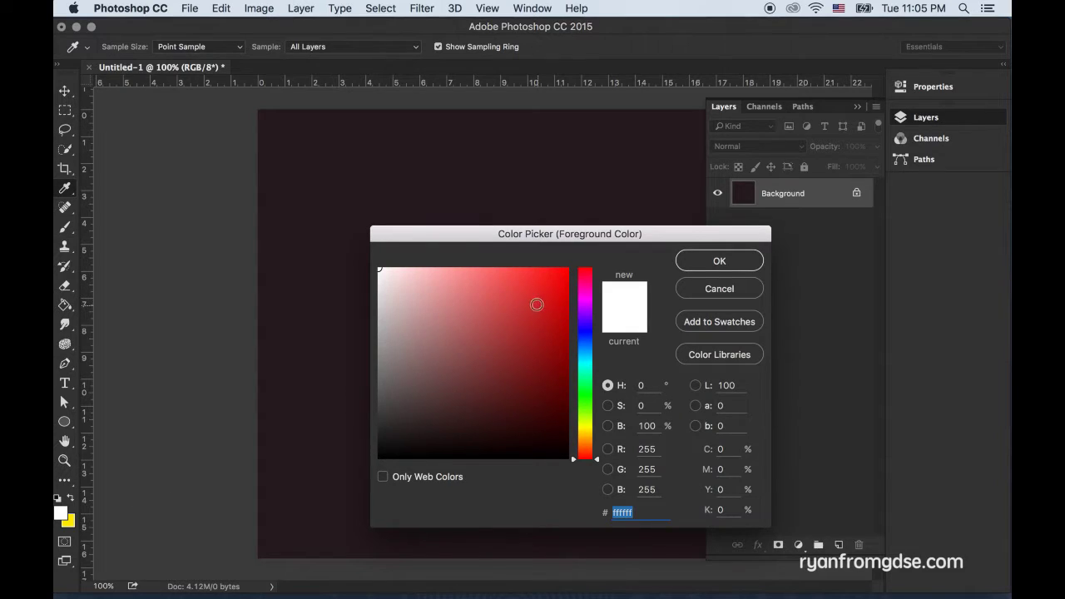
{"action": "left_click", "coordinate": [533, 268]}
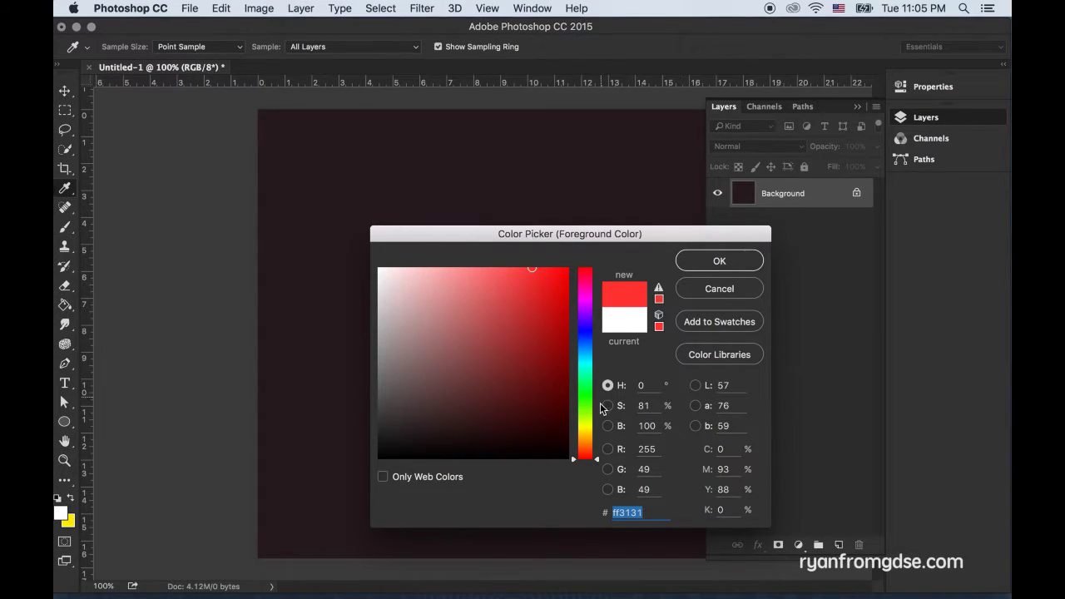
{"action": "left_click_drag", "start_coordinate": [565, 272], "coordinate": [565, 252]}
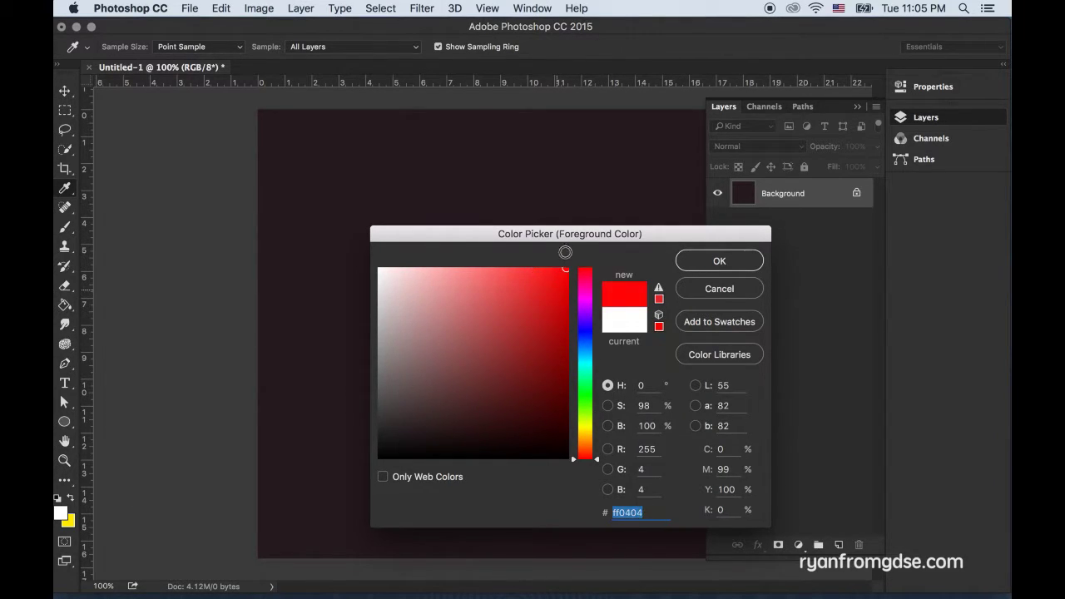
{"action": "left_click", "coordinate": [696, 263]}
Add a new layer named 'Swatches'.
{"action": "left_click", "coordinate": [838, 545]}
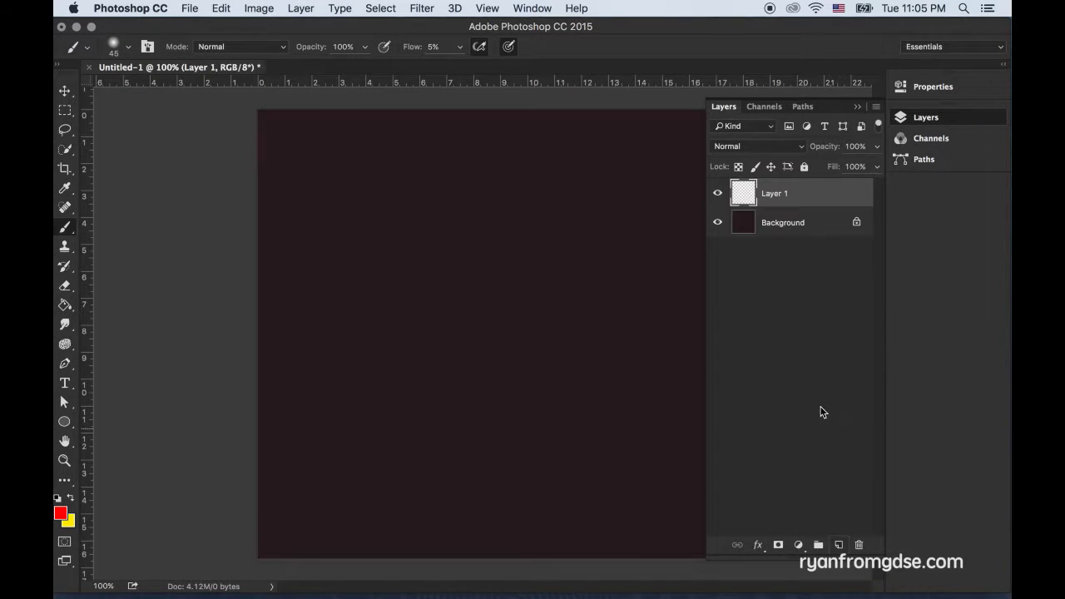
{"action": "double_click", "coordinate": [773, 194]}
{"action": "type", "text": "Swatches"}
{"action": "key", "text": "Return"}
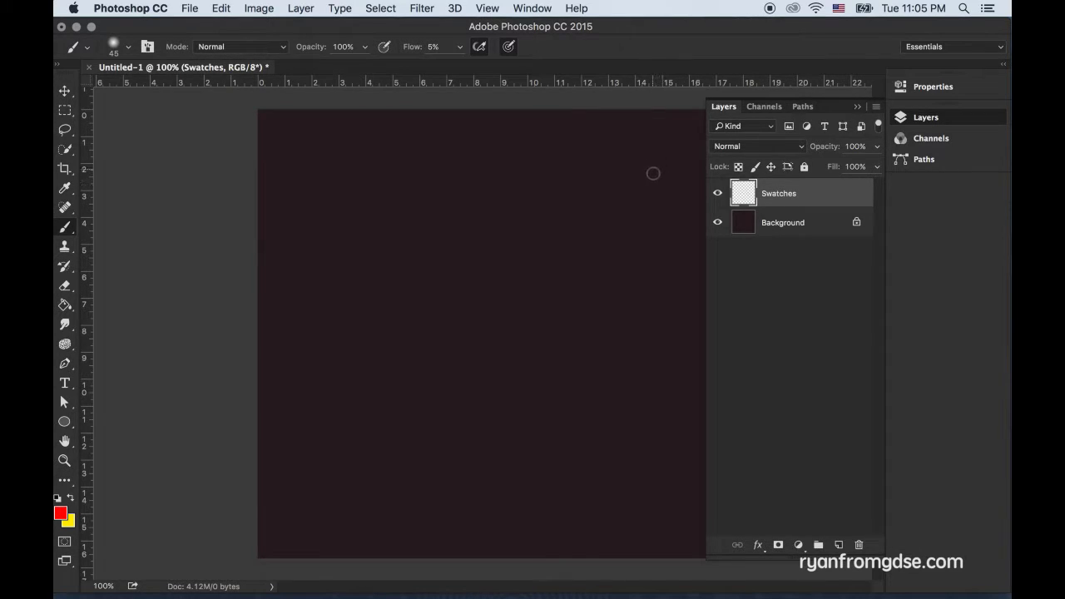
Paint red and yellow dabs near the top-right at 100% flow.
{"action": "mouse_move", "coordinate": [639, 180]}
{"action": "left_mouse_down"}
{"action": "mouse_move", "coordinate": [637, 158]}
{"action": "mouse_move", "coordinate": [637, 190]}
{"action": "mouse_move", "coordinate": [626, 183]}
{"action": "left_mouse_up"}
{"action": "key", "text": "shift+0"}
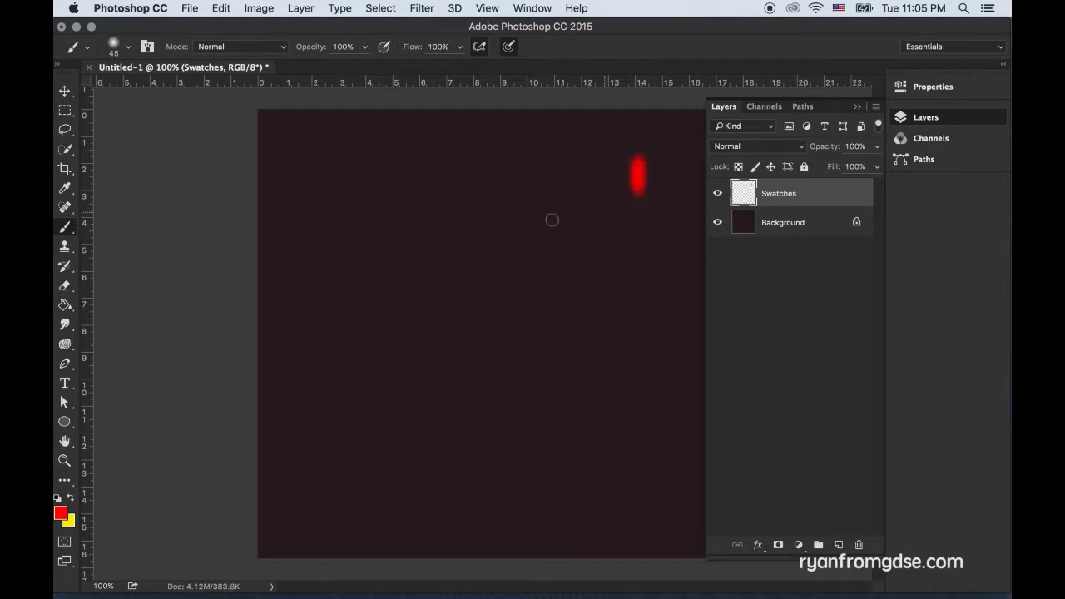
{"action": "left_click", "coordinate": [71, 500]}
{"action": "mouse_move", "coordinate": [650, 164]}
{"action": "left_mouse_down"}
{"action": "mouse_move", "coordinate": [648, 190]}
{"action": "mouse_move", "coordinate": [648, 162]}
{"action": "mouse_move", "coordinate": [628, 158]}
{"action": "mouse_move", "coordinate": [630, 187]}
{"action": "mouse_move", "coordinate": [628, 175]}
{"action": "left_mouse_up"}
{"action": "left_click", "coordinate": [630, 185], "text": "alt"}
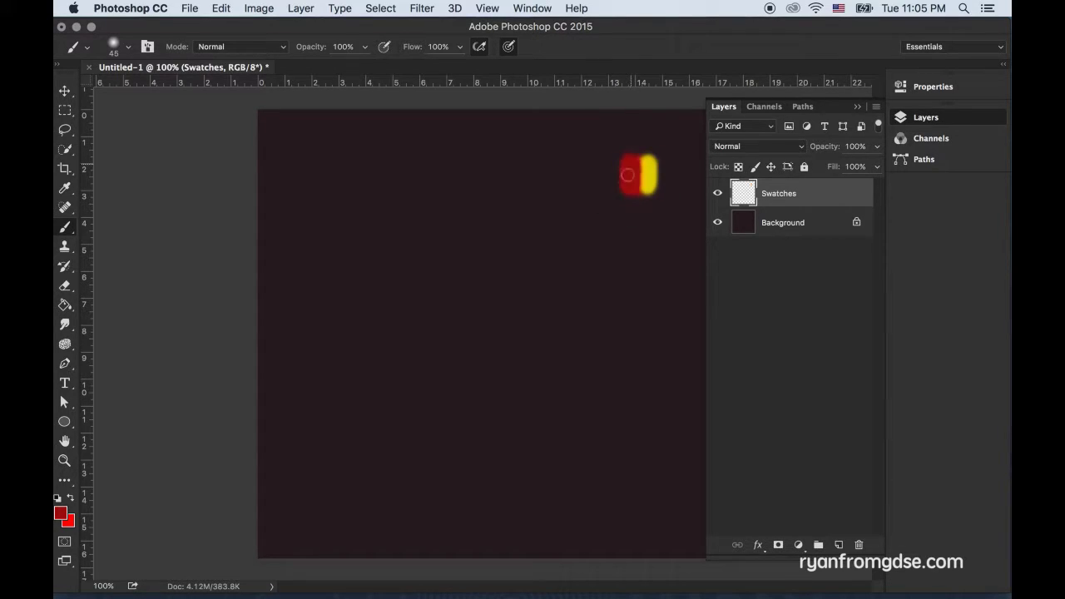
{"action": "left_click", "coordinate": [73, 499]}
{"action": "left_click_drag", "start_coordinate": [636, 163], "coordinate": [633, 190]}
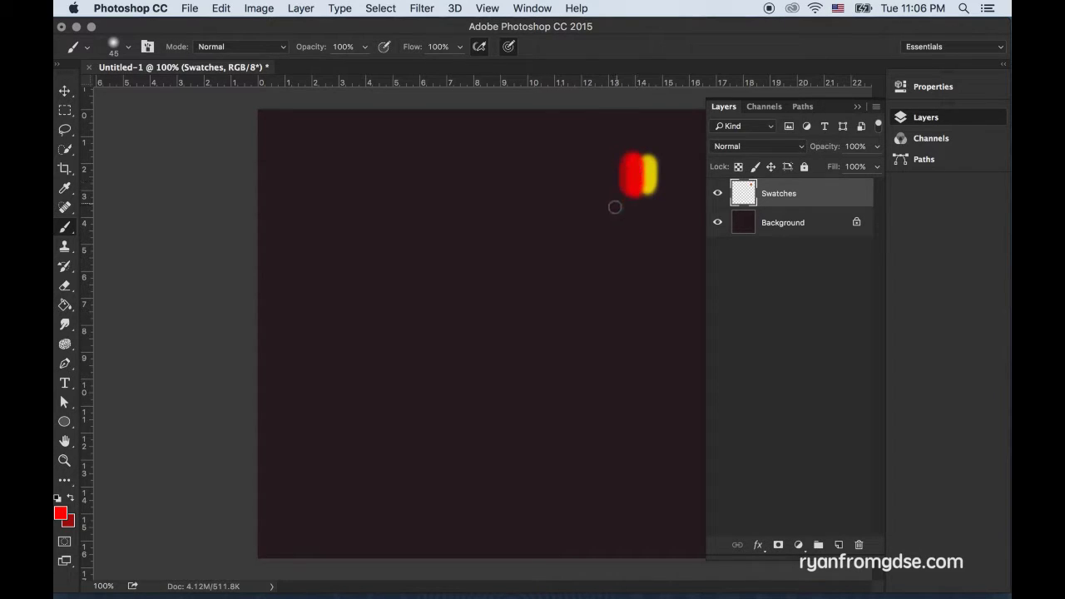
Set the foreground to cyan and paint a cyan dab beside the yellow.
{"action": "left_click", "coordinate": [60, 513]}
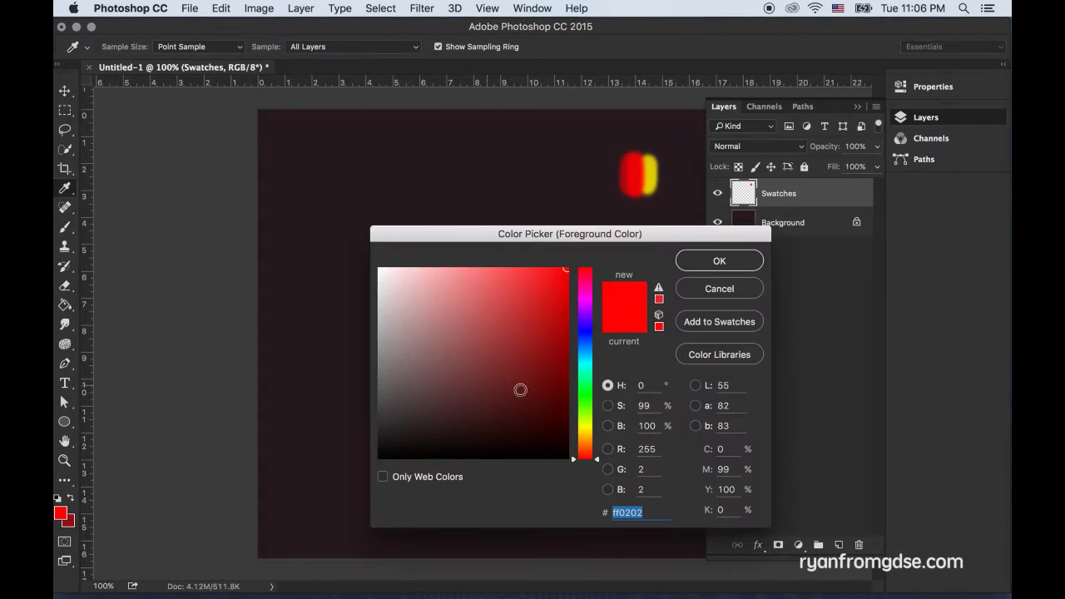
{"action": "left_click", "coordinate": [588, 367]}
{"action": "left_click", "coordinate": [690, 261]}
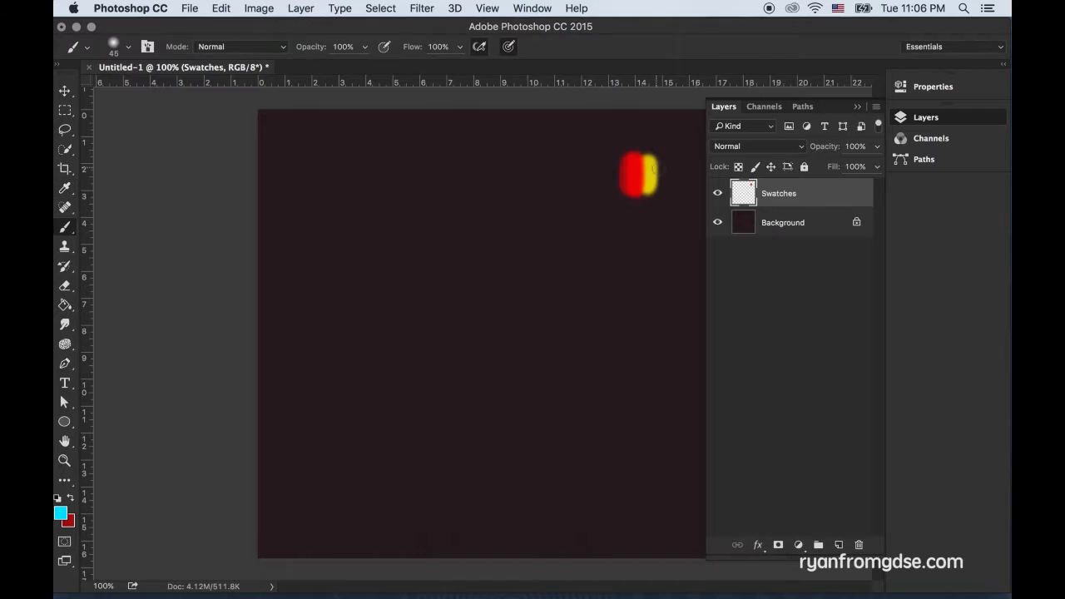
{"action": "left_click_drag", "start_coordinate": [662, 165], "coordinate": [662, 190]}
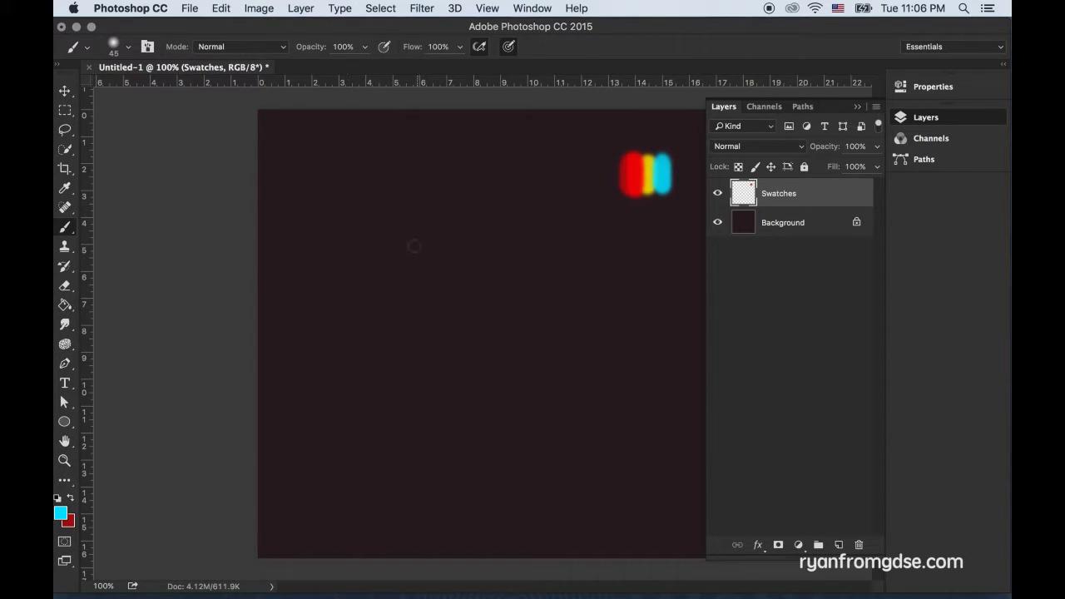
Switch to the Mixer Brush at size 125 and load it with the swatch colours.
{"action": "right_click", "coordinate": [64, 232]}
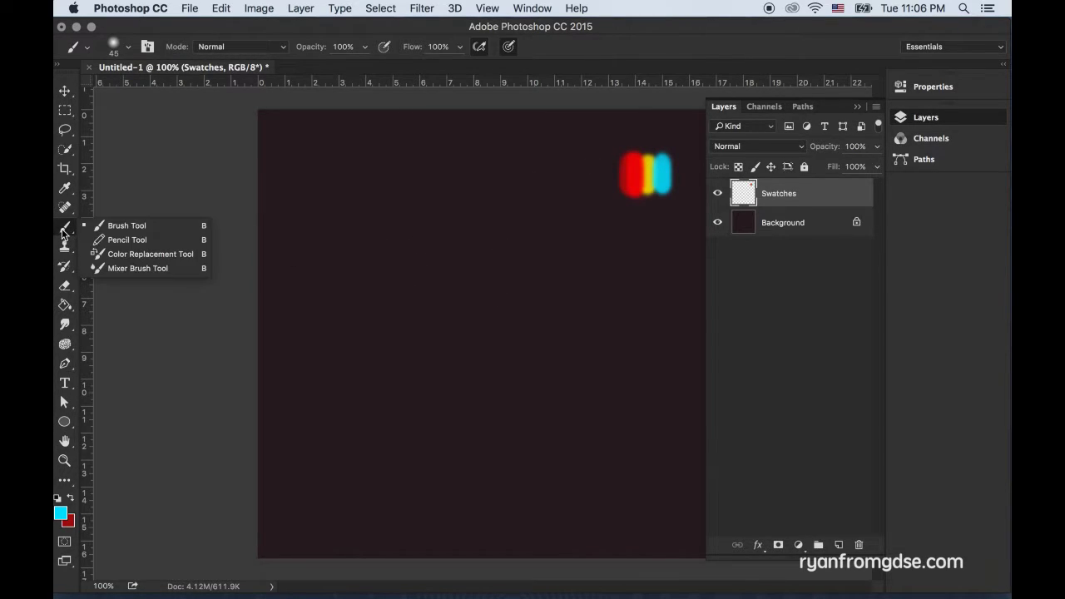
{"action": "left_click", "coordinate": [134, 268]}
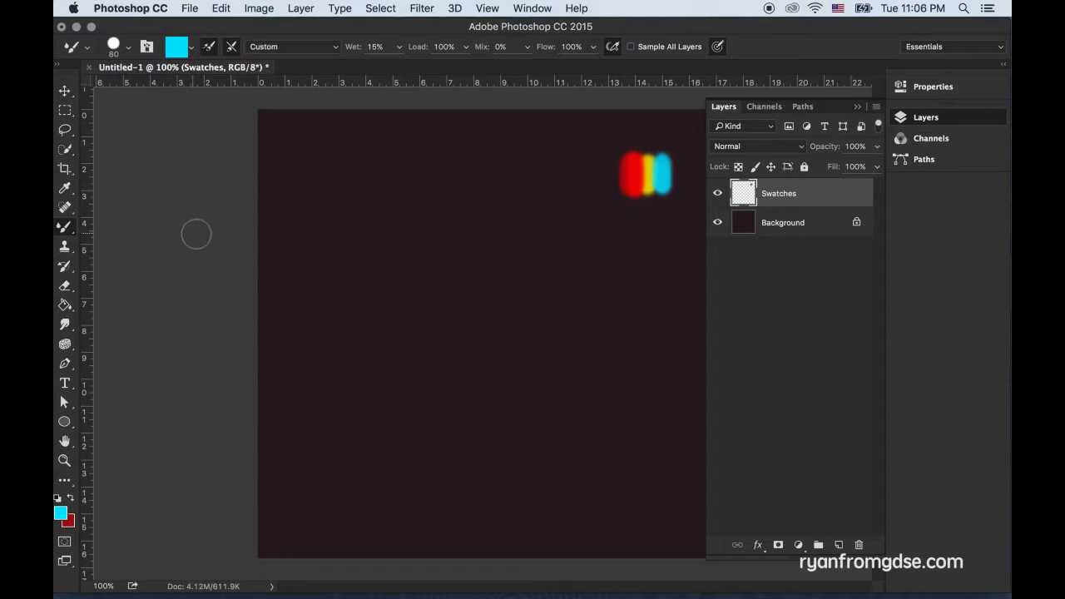
{"action": "key", "text": "bracketright"}
{"action": "key", "text": "bracketright"}
{"action": "key", "text": "bracketright"}
{"action": "left_click", "coordinate": [643, 173], "text": "alt"}
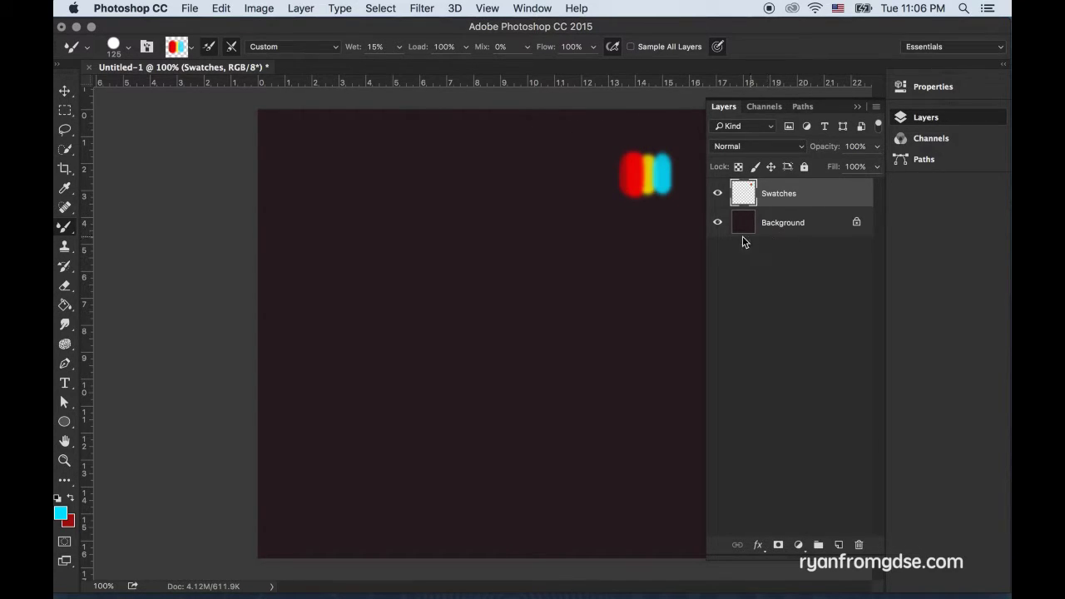
Test the blended paint with dabs and a stroke, undo them, and shrink the brush to 35.
{"action": "left_click", "coordinate": [366, 202]}
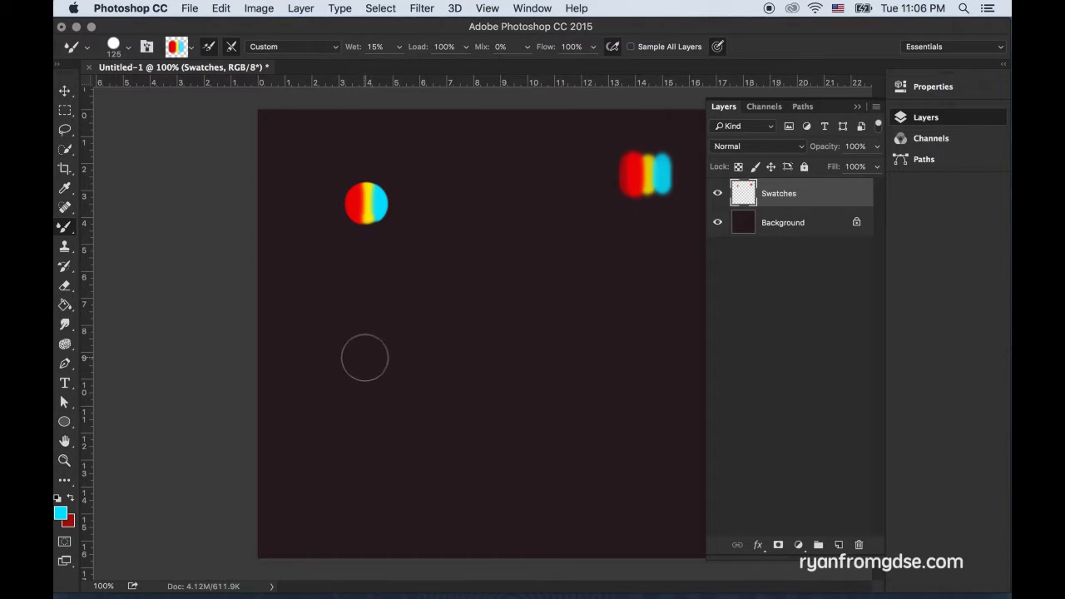
{"action": "left_click", "coordinate": [476, 201]}
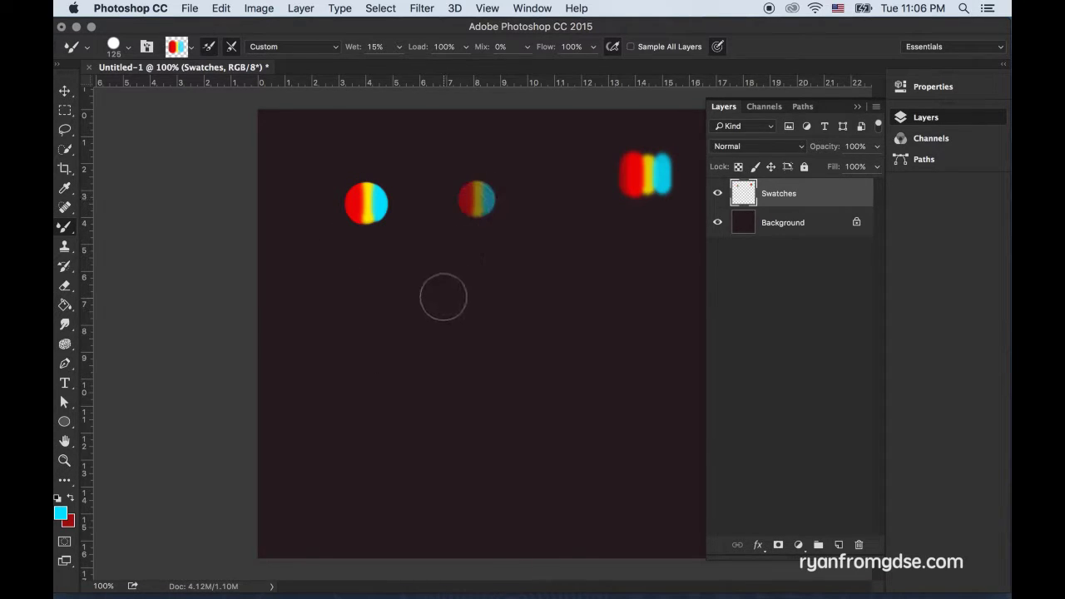
{"action": "key", "text": "super+alt+z"}
{"action": "key", "text": "super+alt+z"}
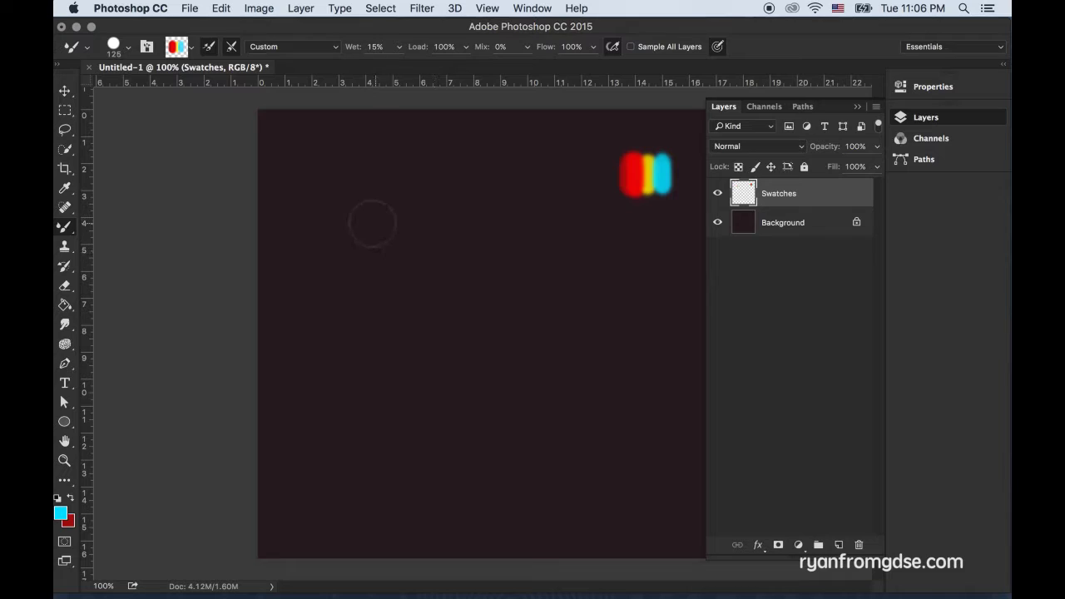
{"action": "mouse_move", "coordinate": [361, 233]}
{"action": "left_mouse_down"}
{"action": "mouse_move", "coordinate": [389, 280]}
{"action": "mouse_move", "coordinate": [371, 271]}
{"action": "mouse_move", "coordinate": [376, 301]}
{"action": "mouse_move", "coordinate": [394, 263]}
{"action": "mouse_move", "coordinate": [394, 298]}
{"action": "left_mouse_up"}
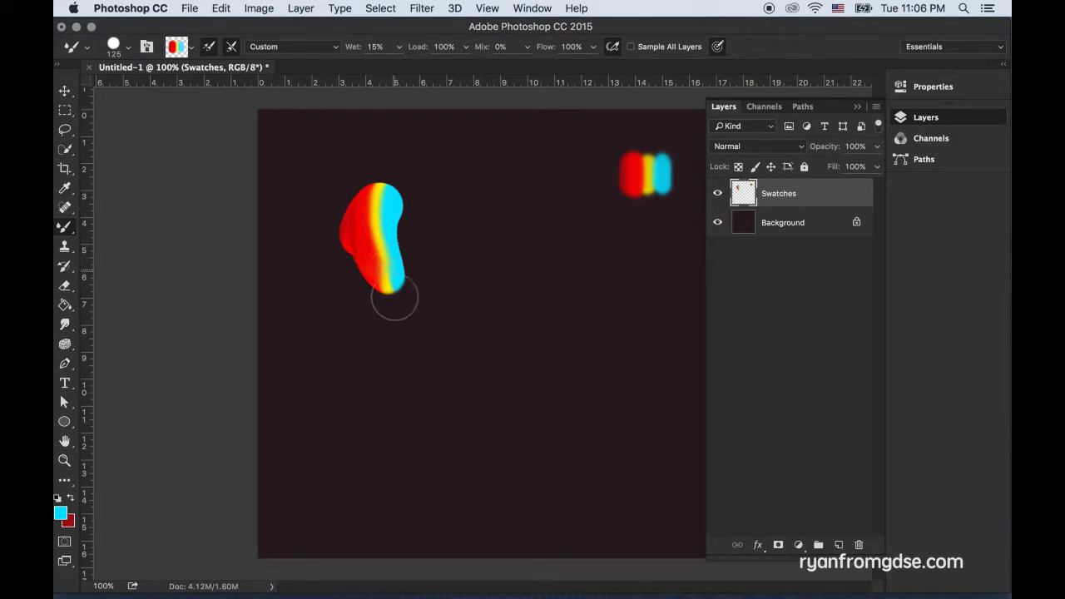
{"action": "key", "text": "super+alt+z"}
{"action": "key", "text": "bracketleft"}
{"action": "key", "text": "bracketleft"}
{"action": "key", "text": "bracketleft"}
{"action": "key", "text": "bracketleft"}
{"action": "key", "text": "bracketleft"}
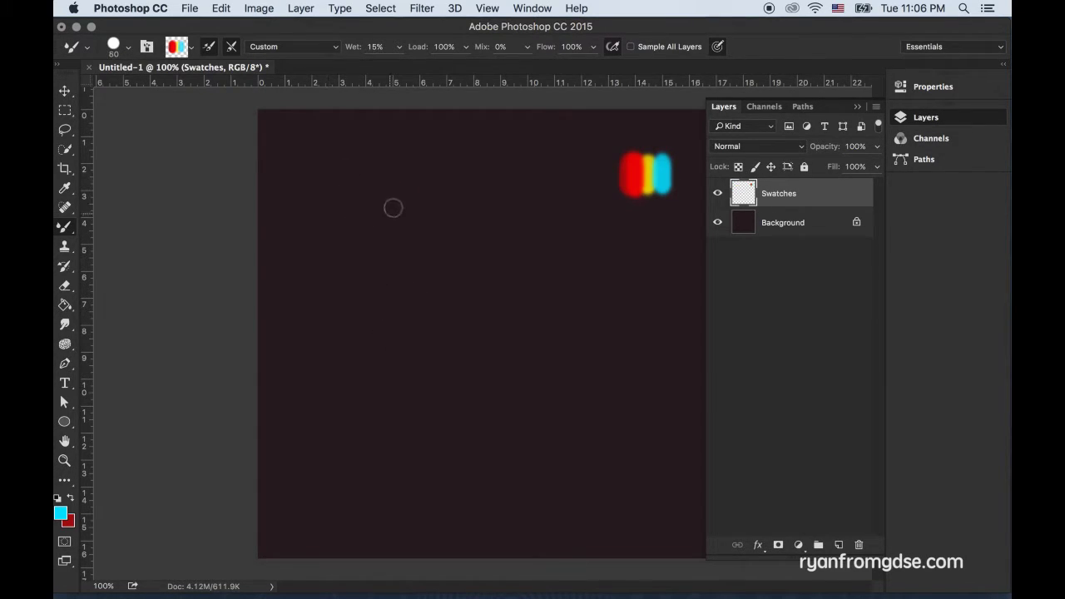
{"action": "key", "text": "bracketleft"}
{"action": "key", "text": "bracketleft"}
{"action": "key", "text": "bracketleft"}
{"action": "key", "text": "bracketleft"}
On a new layer, paint a first attempt at cursive 'Ryan' with a size-40 mixer brush.
{"action": "left_click", "coordinate": [838, 545]}
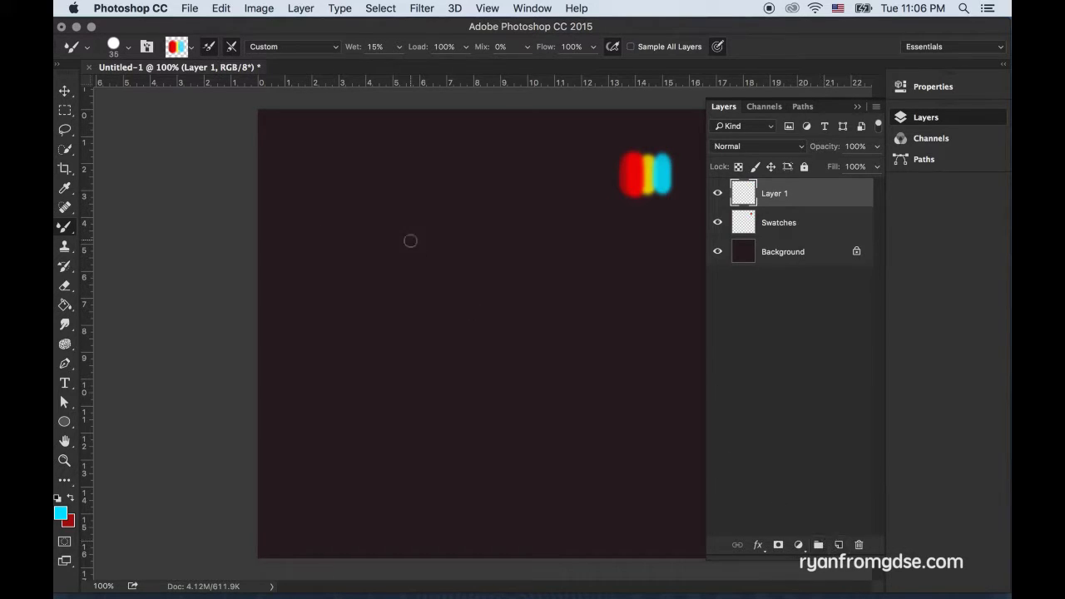
{"action": "mouse_move", "coordinate": [280, 236]}
{"action": "left_mouse_down"}
{"action": "mouse_move", "coordinate": [324, 207]}
{"action": "mouse_move", "coordinate": [320, 424]}
{"action": "left_mouse_up"}
{"action": "key", "text": "super+z"}
{"action": "key", "text": "bracketright"}
{"action": "mouse_move", "coordinate": [280, 240]}
{"action": "left_mouse_down"}
{"action": "mouse_move", "coordinate": [324, 227]}
{"action": "mouse_move", "coordinate": [336, 205]}
{"action": "mouse_move", "coordinate": [333, 396]}
{"action": "left_mouse_up"}
{"action": "mouse_move", "coordinate": [334, 205]}
{"action": "left_mouse_down"}
{"action": "mouse_move", "coordinate": [334, 301]}
{"action": "mouse_move", "coordinate": [433, 382]}
{"action": "left_mouse_up"}
{"action": "mouse_move", "coordinate": [402, 318]}
{"action": "left_mouse_down"}
{"action": "mouse_move", "coordinate": [442, 390]}
{"action": "mouse_move", "coordinate": [476, 299]}
{"action": "mouse_move", "coordinate": [498, 457]}
{"action": "mouse_move", "coordinate": [426, 436]}
{"action": "left_mouse_up"}
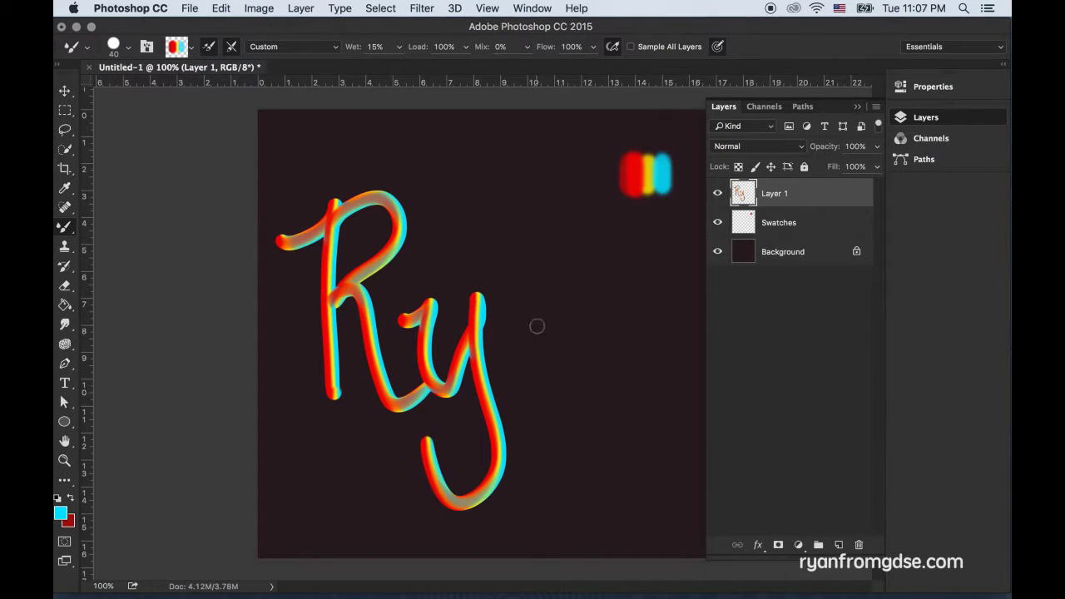
{"action": "mouse_move", "coordinate": [545, 310]}
{"action": "left_mouse_down"}
{"action": "mouse_move", "coordinate": [512, 367]}
{"action": "mouse_move", "coordinate": [593, 325]}
{"action": "mouse_move", "coordinate": [573, 310]}
{"action": "mouse_move", "coordinate": [605, 341]}
{"action": "mouse_move", "coordinate": [657, 375]}
{"action": "left_mouse_up"}
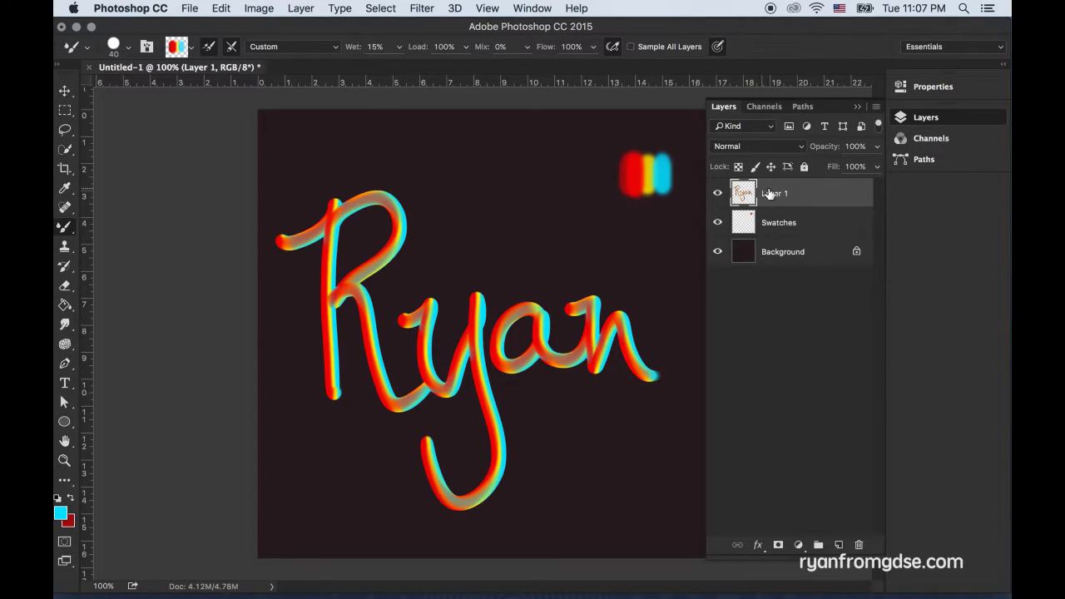
Delete that attempt, repaint cursive 'Ryan' on a fresh layer, and zoom to 200%.
{"action": "mouse_move", "coordinate": [799, 197]}
{"action": "left_mouse_down"}
{"action": "mouse_move", "coordinate": [827, 416]}
{"action": "mouse_move", "coordinate": [858, 545]}
{"action": "left_mouse_up"}
{"action": "left_click", "coordinate": [839, 545]}
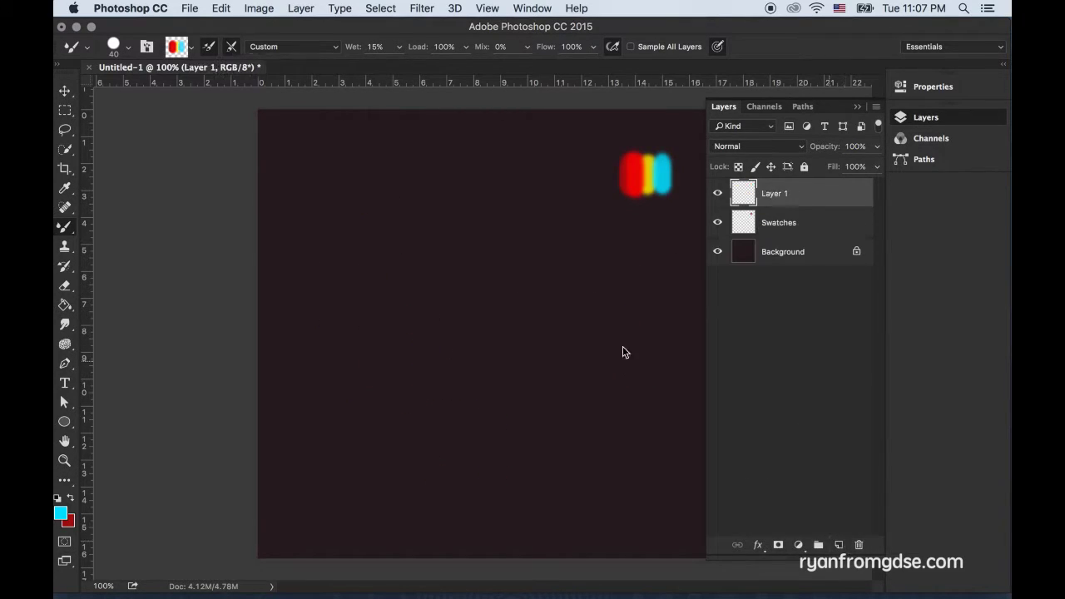
{"action": "mouse_move", "coordinate": [283, 235]}
{"action": "left_mouse_down"}
{"action": "mouse_move", "coordinate": [316, 214]}
{"action": "mouse_move", "coordinate": [297, 363]}
{"action": "left_mouse_up"}
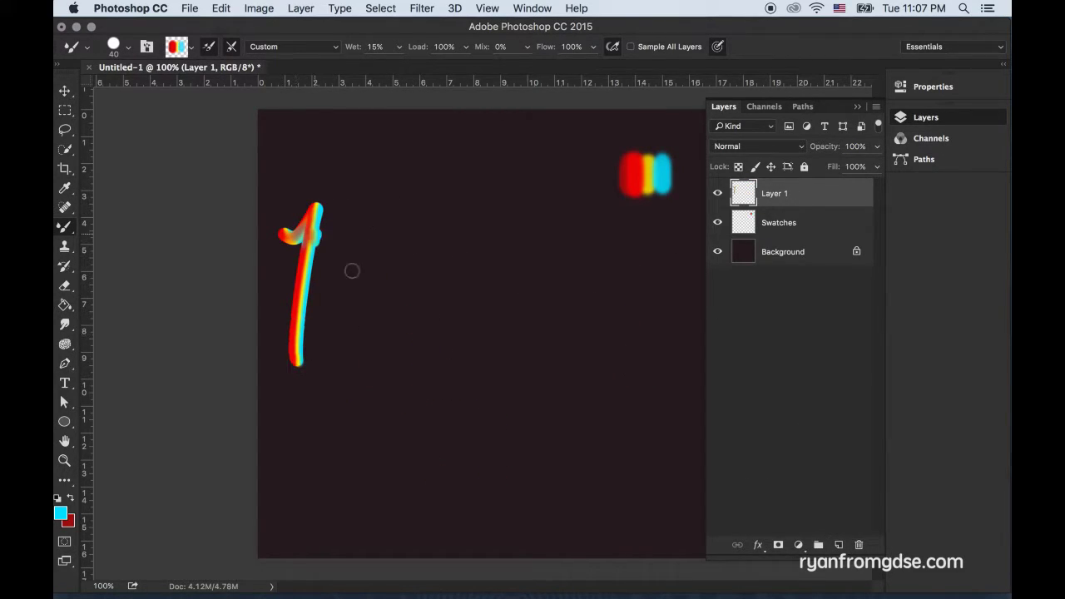
{"action": "mouse_move", "coordinate": [310, 248]}
{"action": "left_mouse_down"}
{"action": "mouse_move", "coordinate": [369, 352]}
{"action": "mouse_move", "coordinate": [385, 307]}
{"action": "mouse_move", "coordinate": [443, 306]}
{"action": "mouse_move", "coordinate": [352, 449]}
{"action": "mouse_move", "coordinate": [346, 487]}
{"action": "left_mouse_up"}
{"action": "mouse_move", "coordinate": [504, 313]}
{"action": "left_mouse_down"}
{"action": "mouse_move", "coordinate": [456, 333]}
{"action": "mouse_move", "coordinate": [545, 343]}
{"action": "left_mouse_up"}
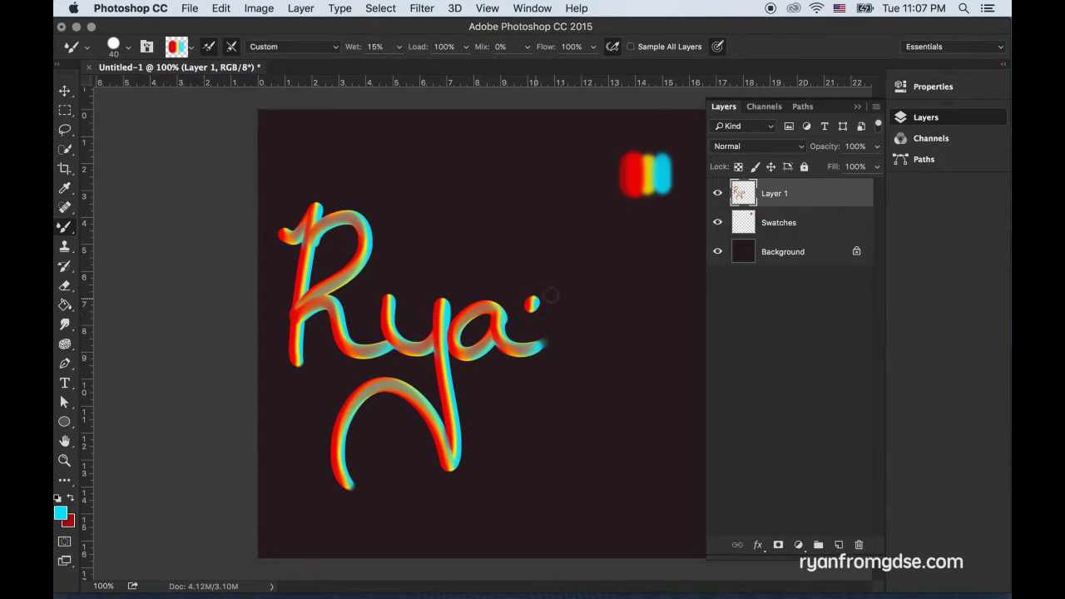
{"action": "mouse_move", "coordinate": [550, 296]}
{"action": "left_mouse_down"}
{"action": "mouse_move", "coordinate": [575, 320]}
{"action": "mouse_move", "coordinate": [585, 285]}
{"action": "left_mouse_up"}
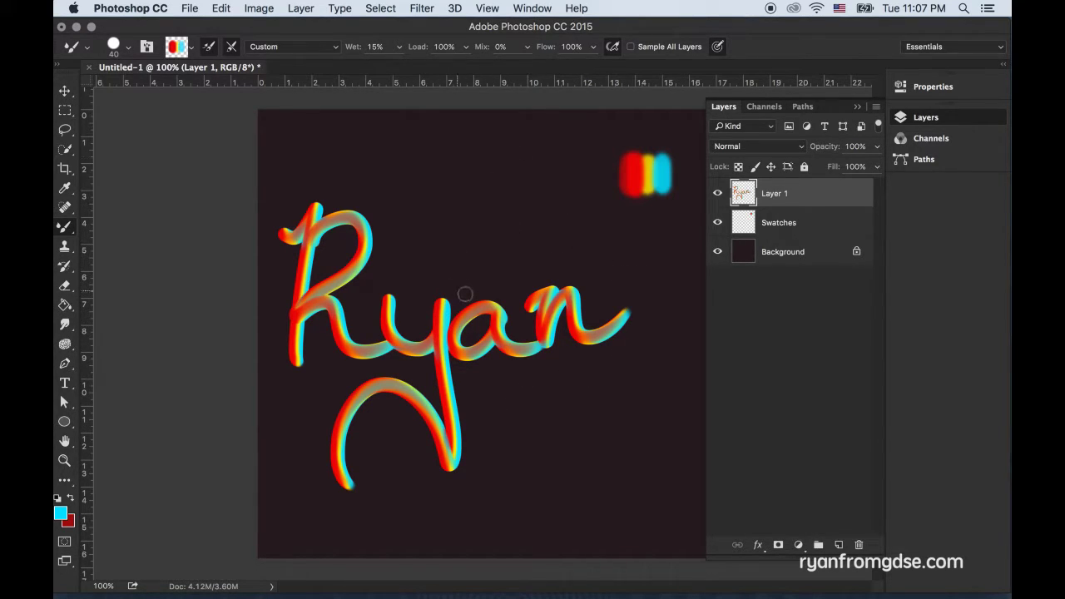
{"action": "key", "text": "super+equal"}
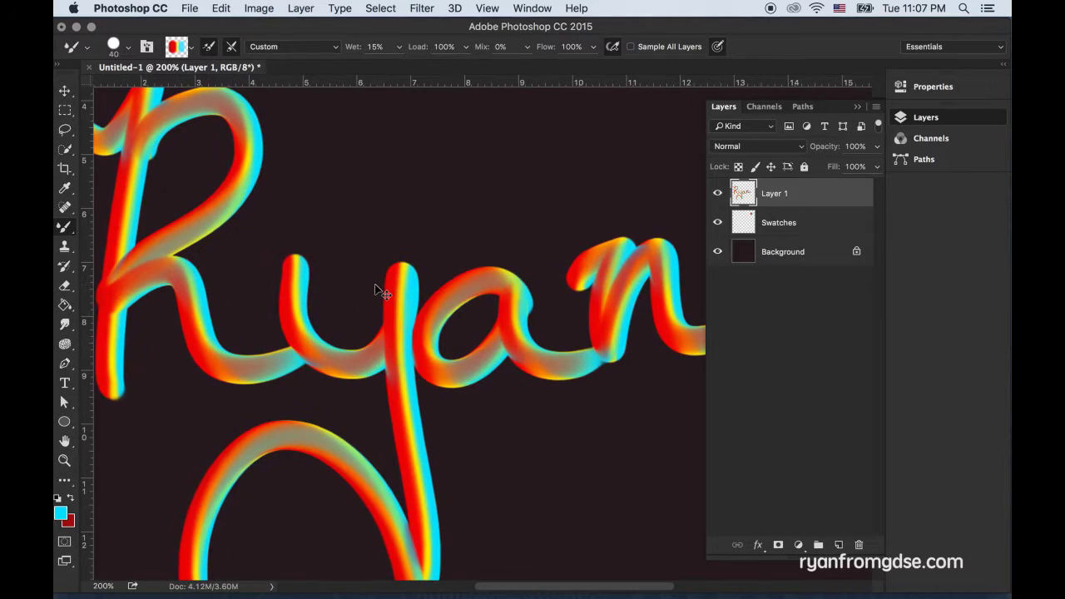
Rename the lettering layer to 'Ryan'.
{"action": "double_click", "coordinate": [771, 195]}
{"action": "type", "text": "Ryan"}
{"action": "key", "text": "Return"}
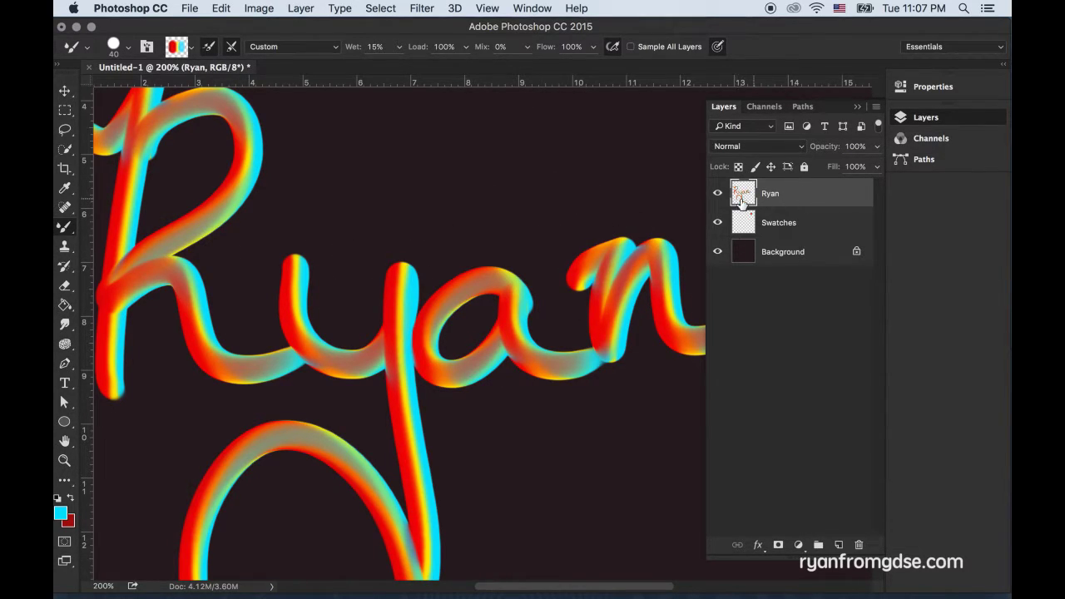
Add a new layer clipped to Ryan and name it 'Shadows'.
{"action": "left_click", "coordinate": [839, 545]}
{"action": "left_click_drag", "start_coordinate": [803, 208], "coordinate": [792, 205]}
{"action": "left_click", "coordinate": [793, 207], "text": "alt"}
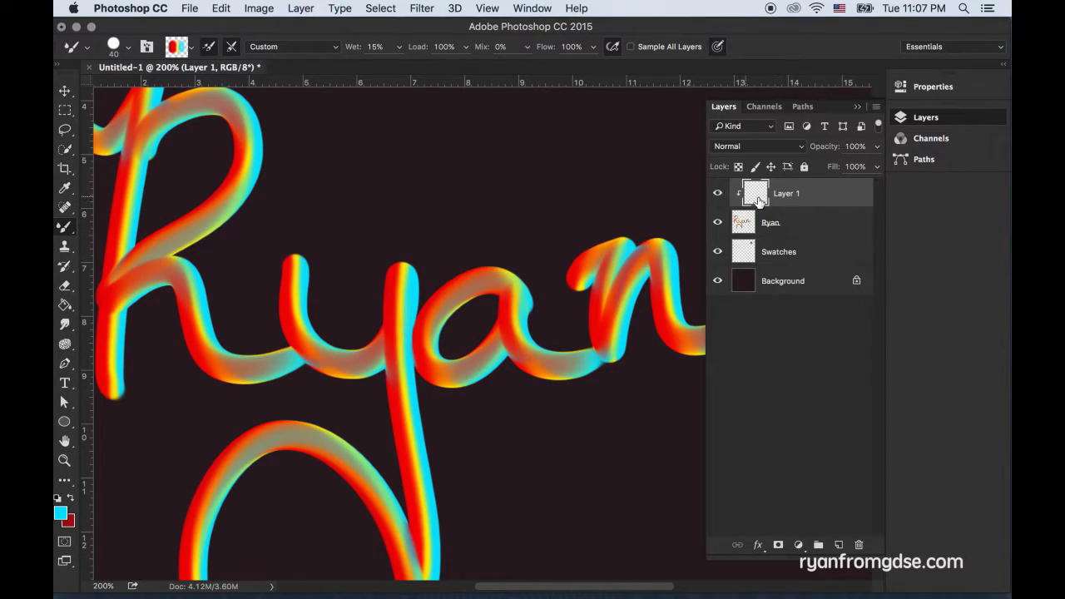
{"action": "double_click", "coordinate": [782, 194]}
{"action": "type", "text": "Shadows"}
{"action": "key", "text": "Return"}
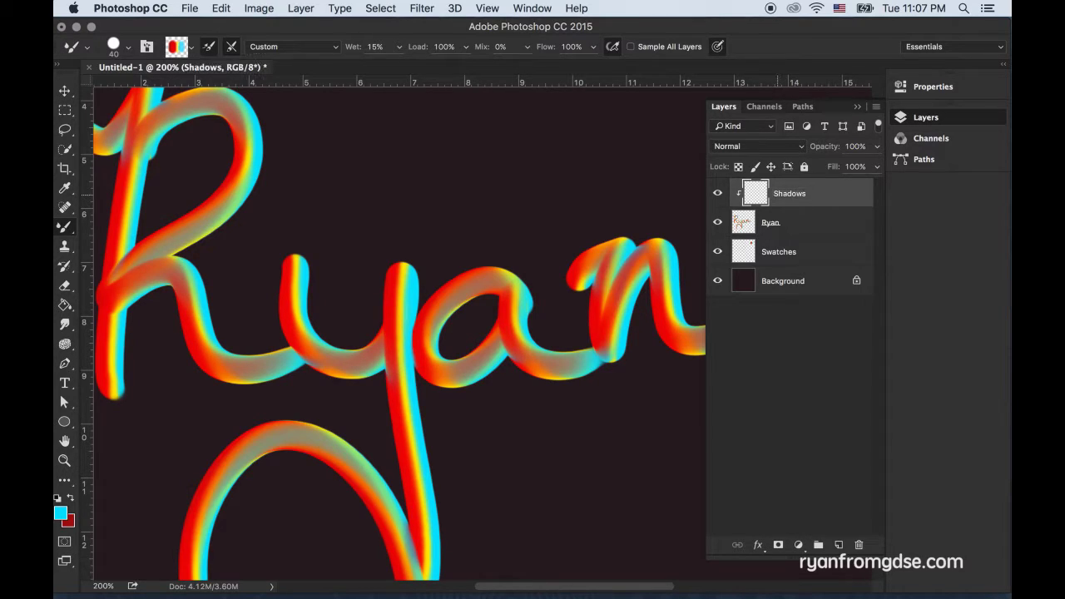
{"action": "key", "text": "shift+b"}
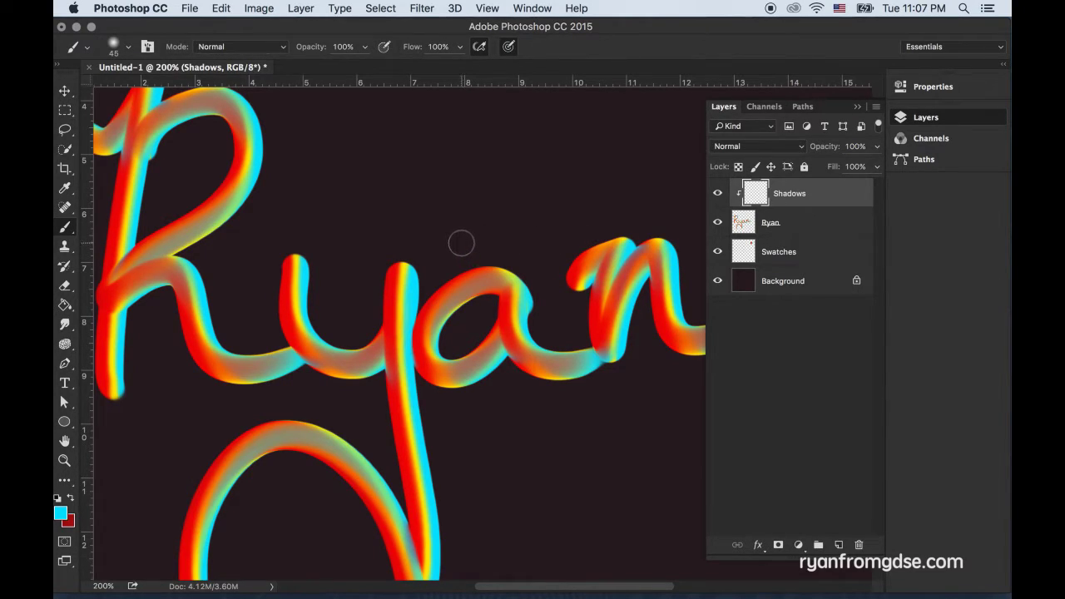
At 5% flow in black, shade the y–a join, the y's base, the lower loop and the R's stem.
{"action": "key", "text": "shift+0"}
{"action": "key", "text": "shift+5"}
{"action": "key", "text": "d"}
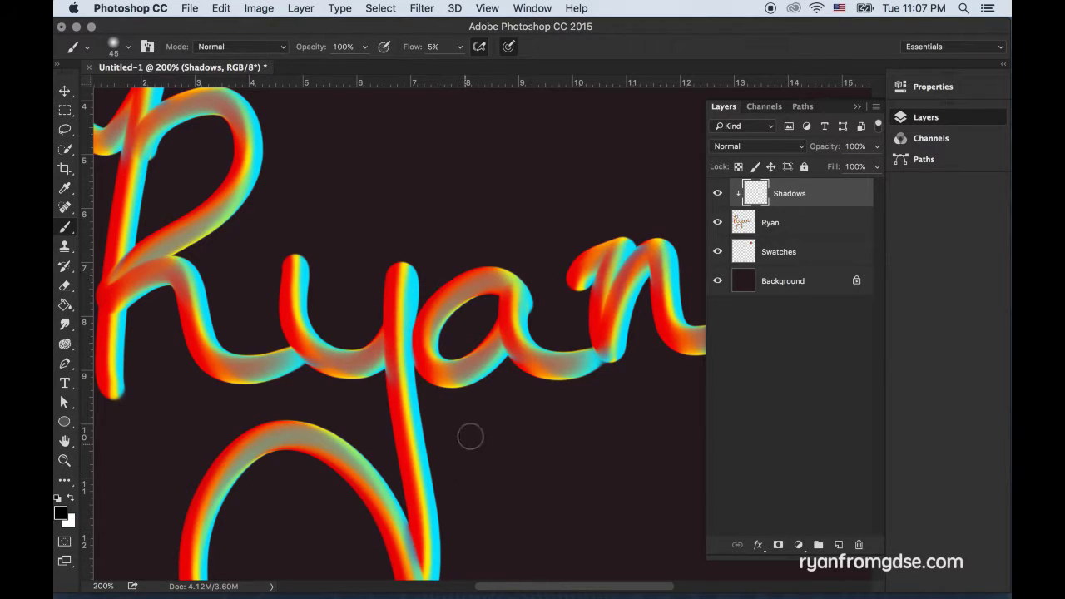
{"action": "mouse_move", "coordinate": [462, 383]}
{"action": "left_mouse_down"}
{"action": "mouse_move", "coordinate": [437, 378]}
{"action": "mouse_move", "coordinate": [601, 366]}
{"action": "left_mouse_up"}
{"action": "mouse_move", "coordinate": [315, 374]}
{"action": "left_mouse_down"}
{"action": "mouse_move", "coordinate": [370, 373]}
{"action": "mouse_move", "coordinate": [299, 366]}
{"action": "mouse_move", "coordinate": [370, 370]}
{"action": "left_mouse_up"}
{"action": "mouse_move", "coordinate": [214, 539]}
{"action": "left_mouse_down"}
{"action": "mouse_move", "coordinate": [236, 490]}
{"action": "mouse_move", "coordinate": [303, 468]}
{"action": "mouse_move", "coordinate": [349, 522]}
{"action": "mouse_move", "coordinate": [346, 510]}
{"action": "mouse_move", "coordinate": [266, 468]}
{"action": "mouse_move", "coordinate": [344, 488]}
{"action": "mouse_move", "coordinate": [382, 561]}
{"action": "mouse_move", "coordinate": [298, 463]}
{"action": "mouse_move", "coordinate": [387, 554]}
{"action": "mouse_move", "coordinate": [297, 466]}
{"action": "left_mouse_up"}
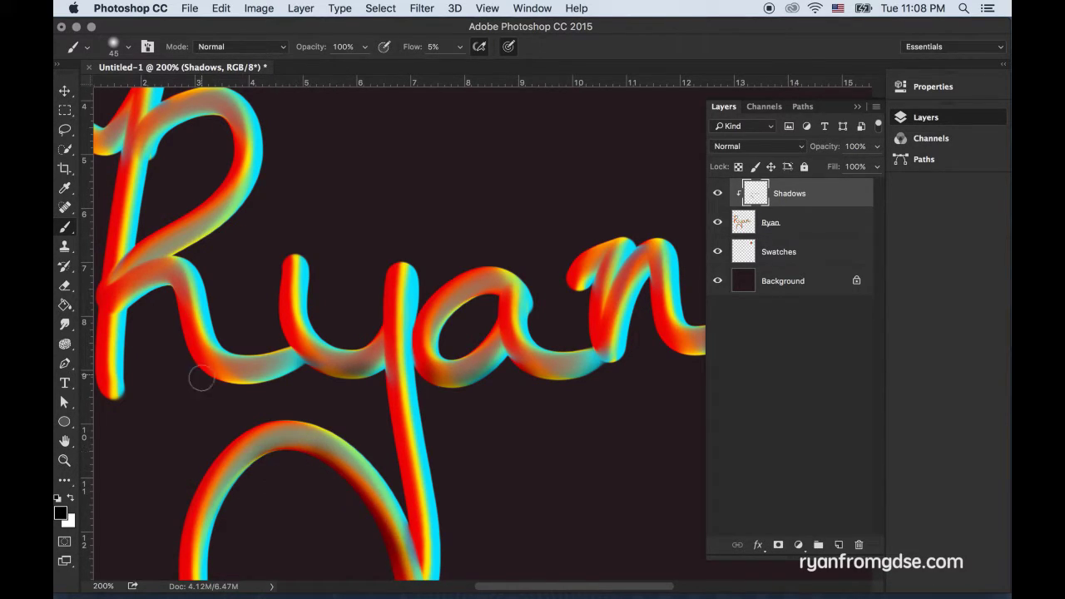
{"action": "left_click_drag", "start_coordinate": [202, 373], "coordinate": [258, 381]}
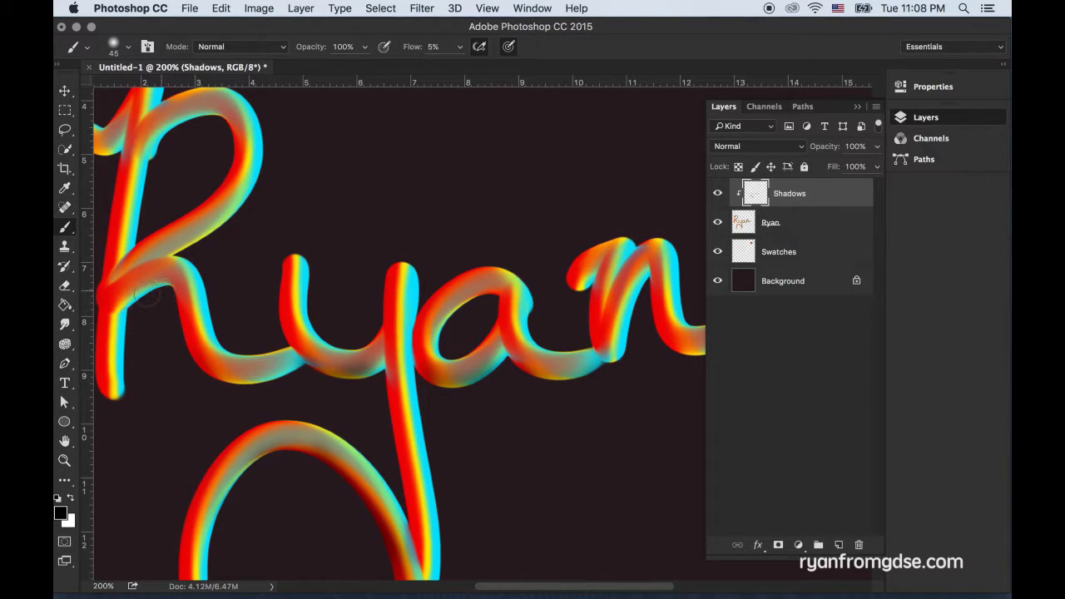
{"action": "mouse_move", "coordinate": [147, 295]}
{"action": "left_mouse_down"}
{"action": "mouse_move", "coordinate": [136, 386]}
{"action": "mouse_move", "coordinate": [111, 382]}
{"action": "left_mouse_up"}
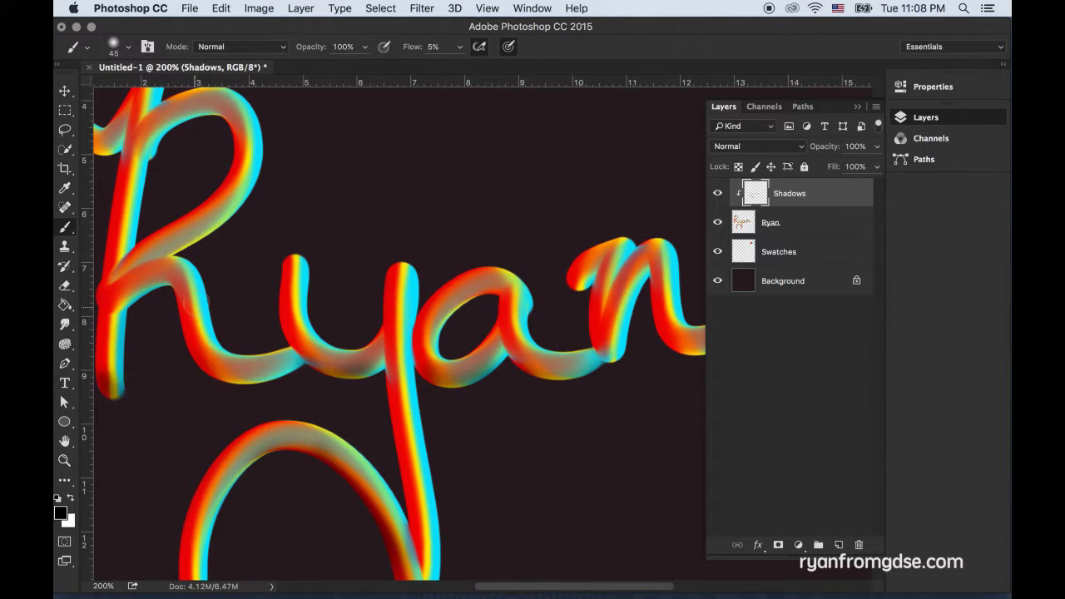
Add a new layer clipped to the lettering and name it 'Highlights'.
{"action": "left_click", "coordinate": [838, 544]}
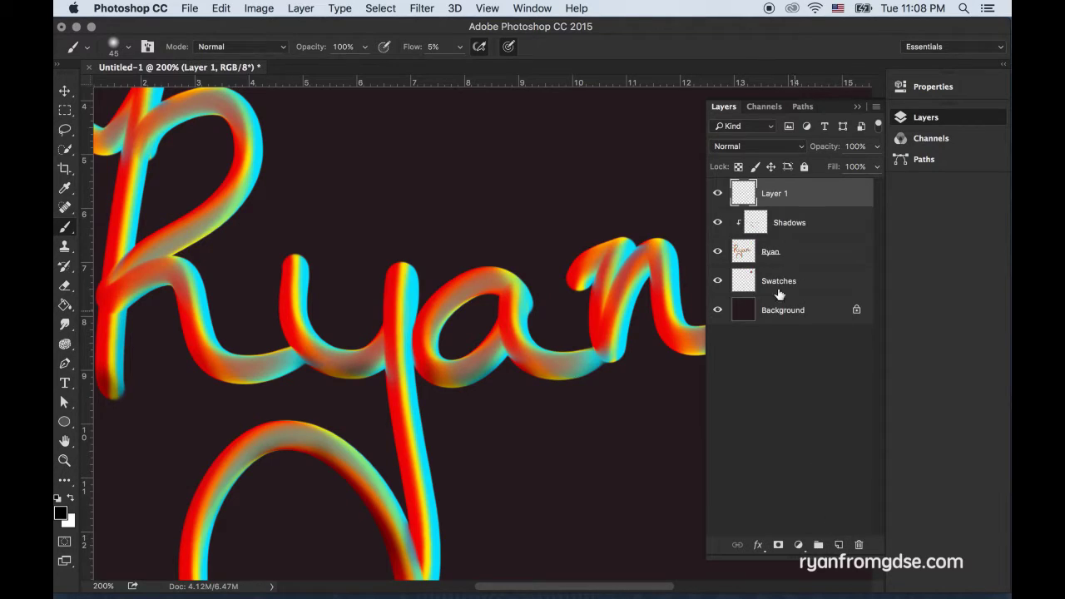
{"action": "left_click", "coordinate": [781, 206], "text": "alt"}
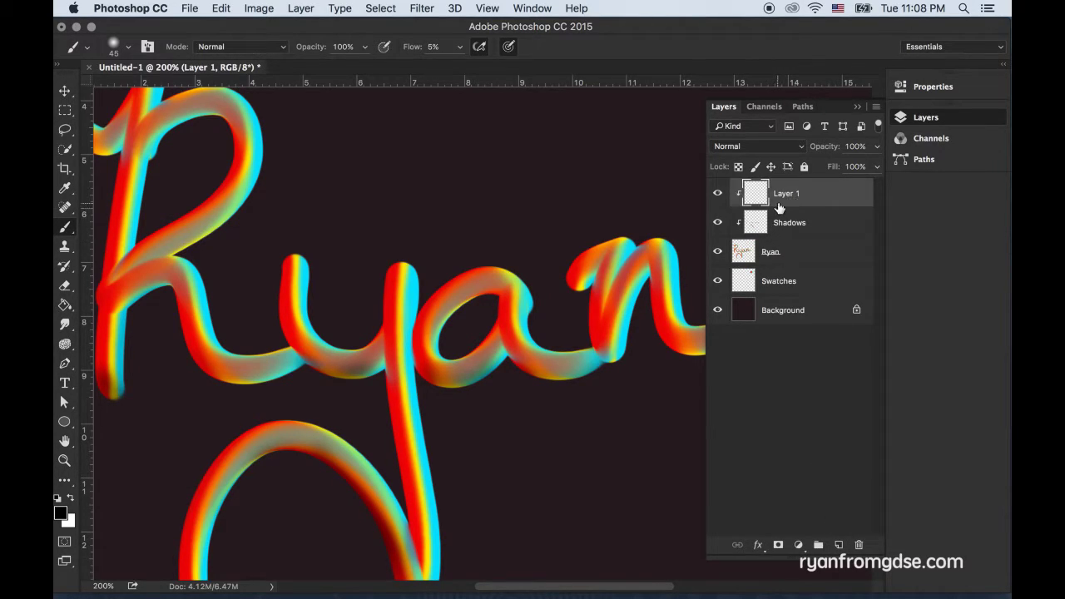
{"action": "double_click", "coordinate": [784, 194]}
{"action": "type", "text": "Highlights"}
{"action": "key", "text": "Return"}
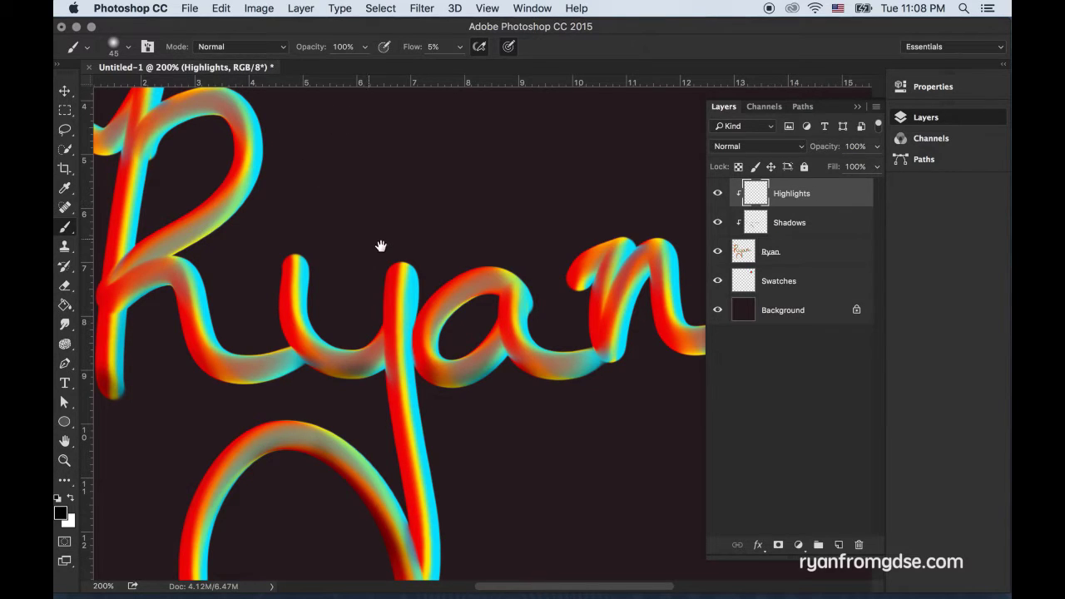
{"action": "scroll", "coordinate": [471, 290], "scroll_direction": "up", "scroll_amount": 5}
{"action": "scroll", "coordinate": [471, 290], "scroll_direction": "left", "scroll_amount": 5}
Paint speckled white highlights on the R and a with a Dissolve-mode brush at sizes 70 and 45.
{"action": "key", "text": "x"}
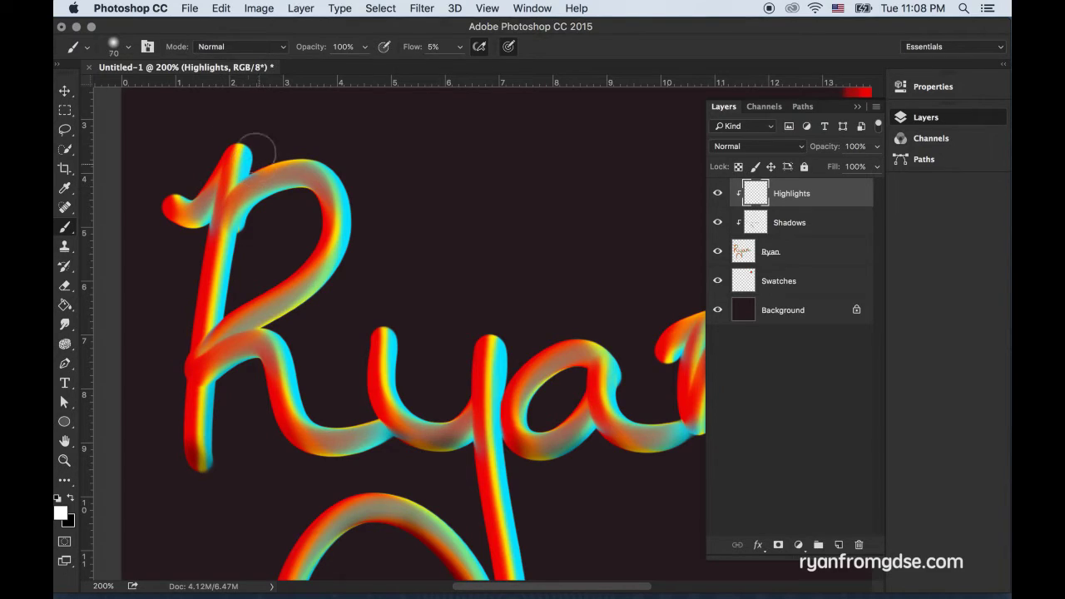
{"action": "key", "text": "bracketright"}
{"action": "left_click", "coordinate": [278, 54]}
{"action": "left_click", "coordinate": [255, 59]}
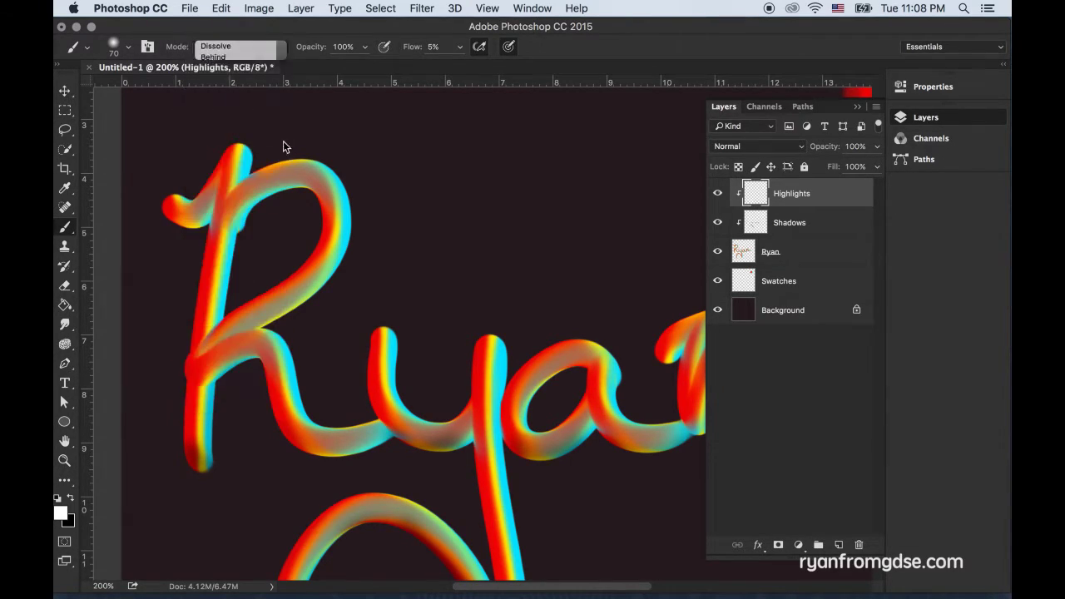
{"action": "mouse_move", "coordinate": [260, 170]}
{"action": "left_mouse_down"}
{"action": "mouse_move", "coordinate": [327, 160]}
{"action": "mouse_move", "coordinate": [352, 190]}
{"action": "mouse_move", "coordinate": [329, 159]}
{"action": "mouse_move", "coordinate": [293, 150]}
{"action": "mouse_move", "coordinate": [340, 173]}
{"action": "mouse_move", "coordinate": [327, 139]}
{"action": "mouse_move", "coordinate": [334, 158]}
{"action": "mouse_move", "coordinate": [321, 166]}
{"action": "mouse_move", "coordinate": [262, 162]}
{"action": "mouse_move", "coordinate": [333, 164]}
{"action": "mouse_move", "coordinate": [341, 179]}
{"action": "mouse_move", "coordinate": [312, 160]}
{"action": "mouse_move", "coordinate": [345, 212]}
{"action": "mouse_move", "coordinate": [333, 175]}
{"action": "mouse_move", "coordinate": [350, 204]}
{"action": "mouse_move", "coordinate": [346, 183]}
{"action": "mouse_move", "coordinate": [287, 149]}
{"action": "mouse_move", "coordinate": [333, 158]}
{"action": "mouse_move", "coordinate": [262, 138]}
{"action": "mouse_move", "coordinate": [228, 136]}
{"action": "mouse_move", "coordinate": [244, 136]}
{"action": "mouse_move", "coordinate": [204, 166]}
{"action": "mouse_move", "coordinate": [243, 153]}
{"action": "left_mouse_up"}
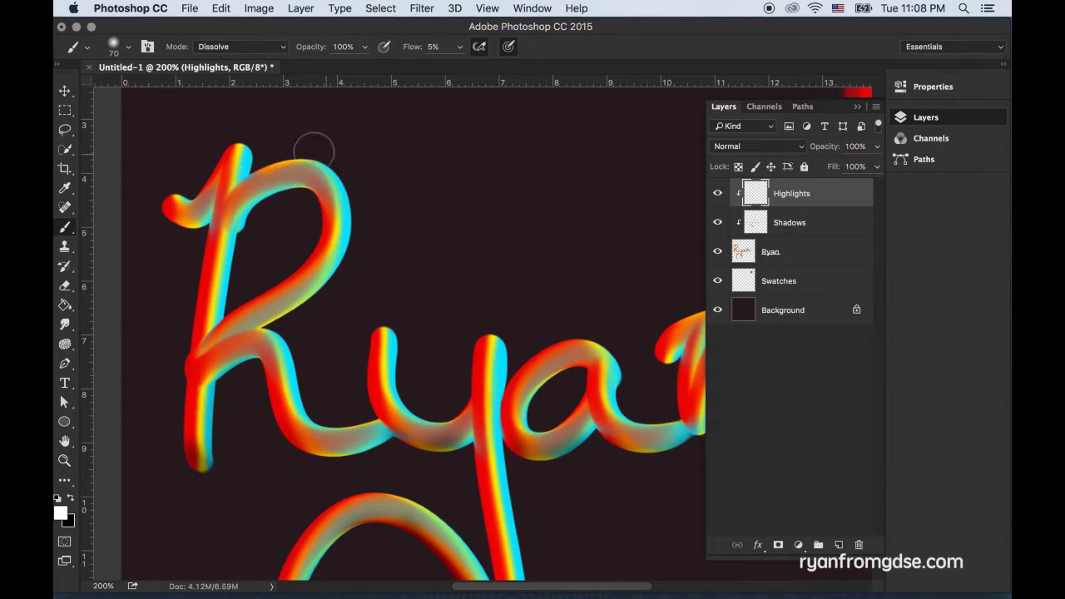
{"action": "key", "text": "bracketleft"}
{"action": "key", "text": "bracketleft"}
{"action": "key", "text": "bracketleft"}
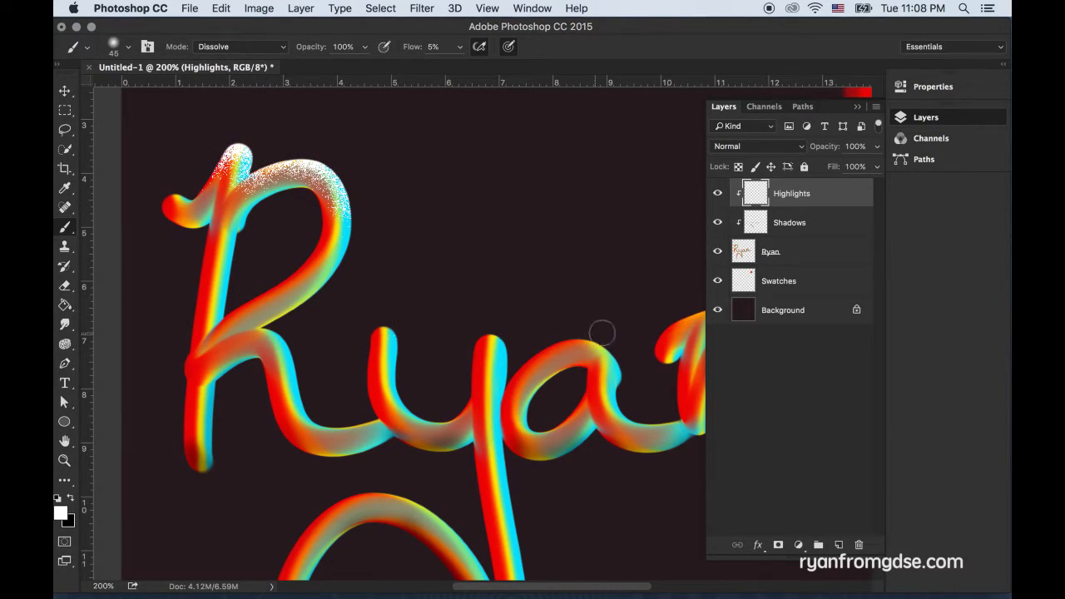
{"action": "mouse_move", "coordinate": [602, 333]}
{"action": "left_mouse_down"}
{"action": "mouse_move", "coordinate": [537, 348]}
{"action": "mouse_move", "coordinate": [586, 343]}
{"action": "mouse_move", "coordinate": [545, 348]}
{"action": "mouse_move", "coordinate": [584, 327]}
{"action": "mouse_move", "coordinate": [529, 281]}
{"action": "left_mouse_up"}
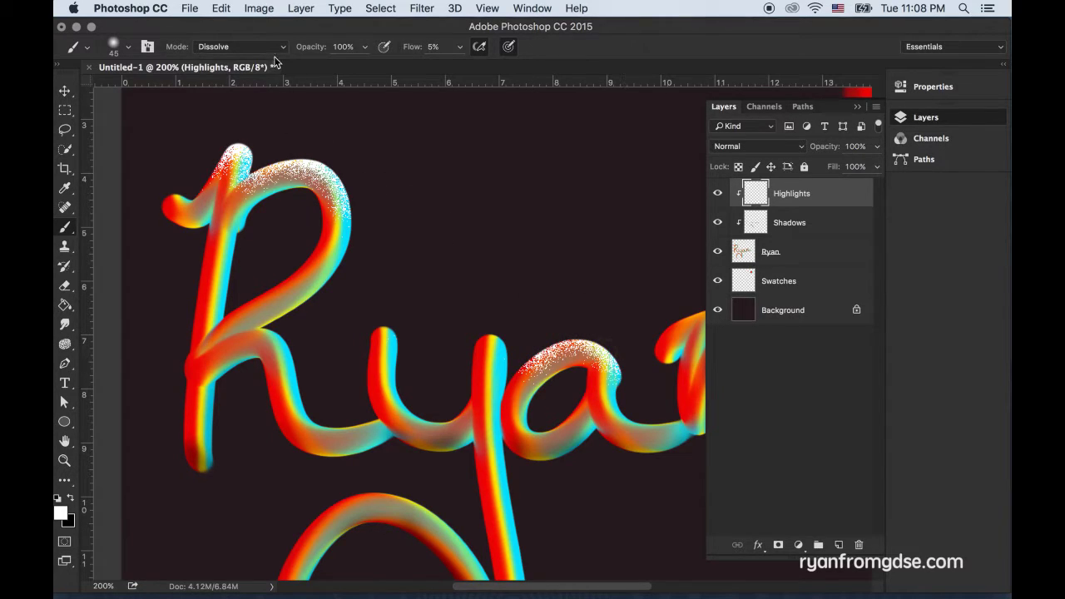
In Normal mode, add soft white highlights on the R, a, y and n at size 30, then zoom out.
{"action": "left_click", "coordinate": [242, 48]}
{"action": "left_click", "coordinate": [228, 34]}
{"action": "mouse_move", "coordinate": [323, 208]}
{"action": "left_mouse_down"}
{"action": "mouse_move", "coordinate": [259, 167]}
{"action": "mouse_move", "coordinate": [260, 198]}
{"action": "mouse_move", "coordinate": [328, 223]}
{"action": "mouse_move", "coordinate": [262, 198]}
{"action": "mouse_move", "coordinate": [280, 164]}
{"action": "mouse_move", "coordinate": [327, 218]}
{"action": "left_mouse_up"}
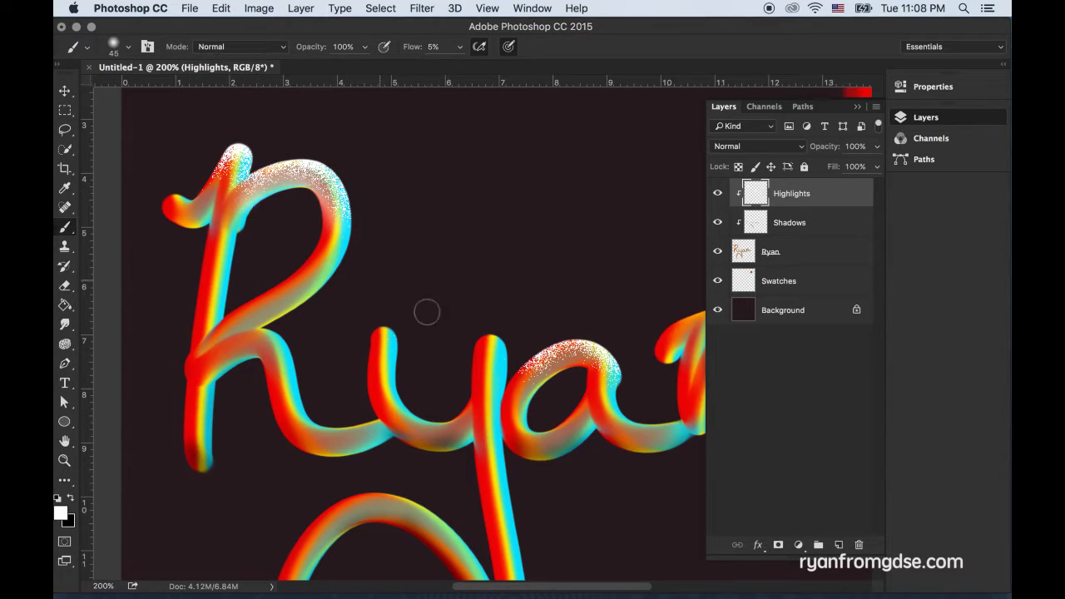
{"action": "mouse_move", "coordinate": [585, 373]}
{"action": "left_mouse_down"}
{"action": "mouse_move", "coordinate": [549, 362]}
{"action": "mouse_move", "coordinate": [608, 363]}
{"action": "left_mouse_up"}
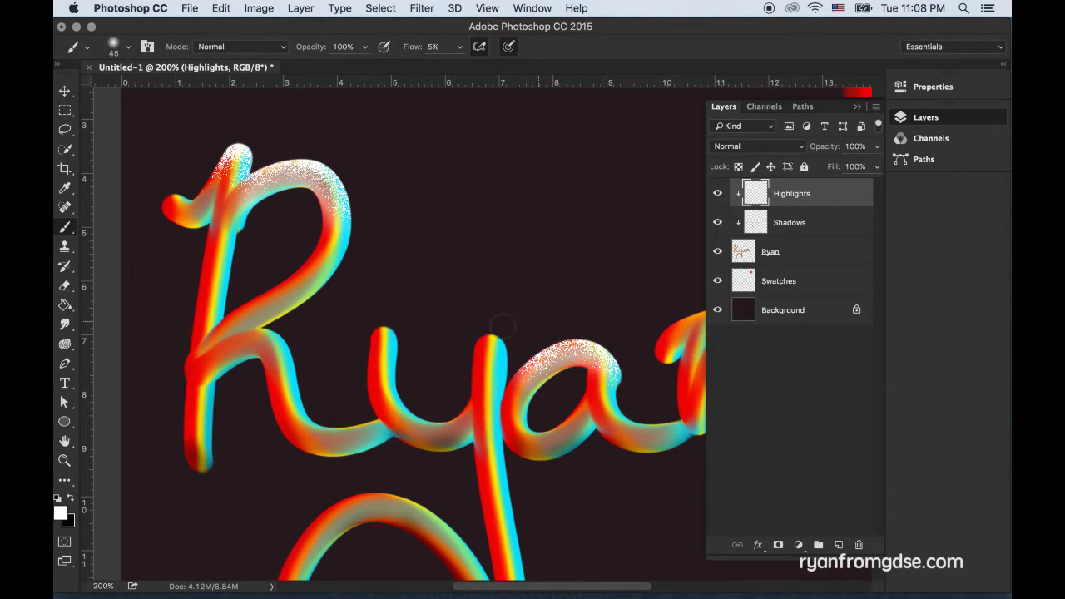
{"action": "key", "text": "bracketleft"}
{"action": "key", "text": "bracketleft"}
{"action": "mouse_move", "coordinate": [388, 330]}
{"action": "left_mouse_down"}
{"action": "mouse_move", "coordinate": [392, 391]}
{"action": "mouse_move", "coordinate": [388, 335]}
{"action": "mouse_move", "coordinate": [398, 362]}
{"action": "left_mouse_up"}
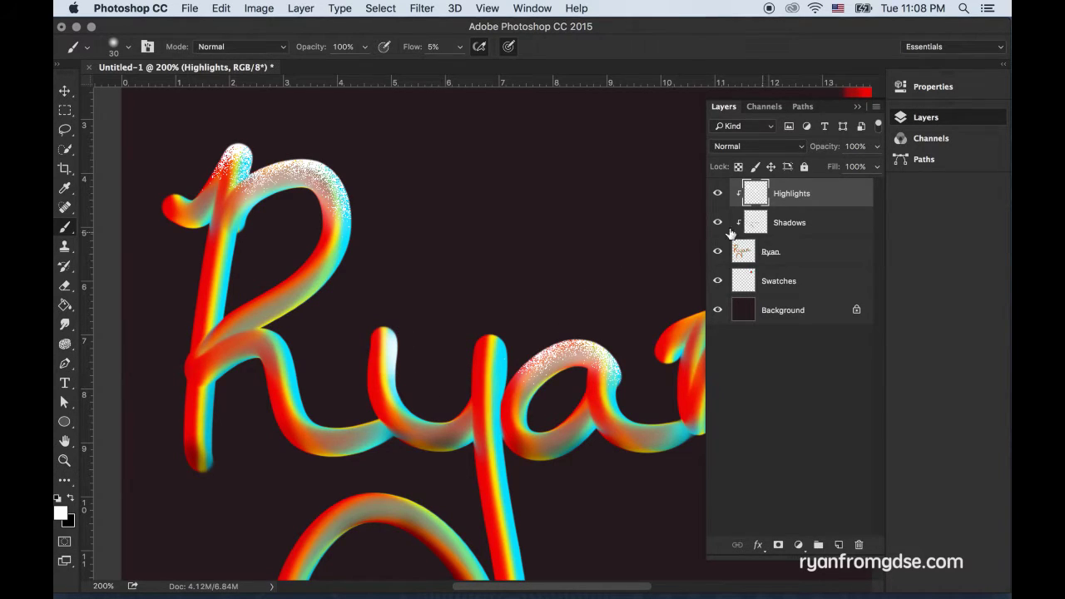
{"action": "left_click_drag", "start_coordinate": [510, 292], "coordinate": [340, 285]}
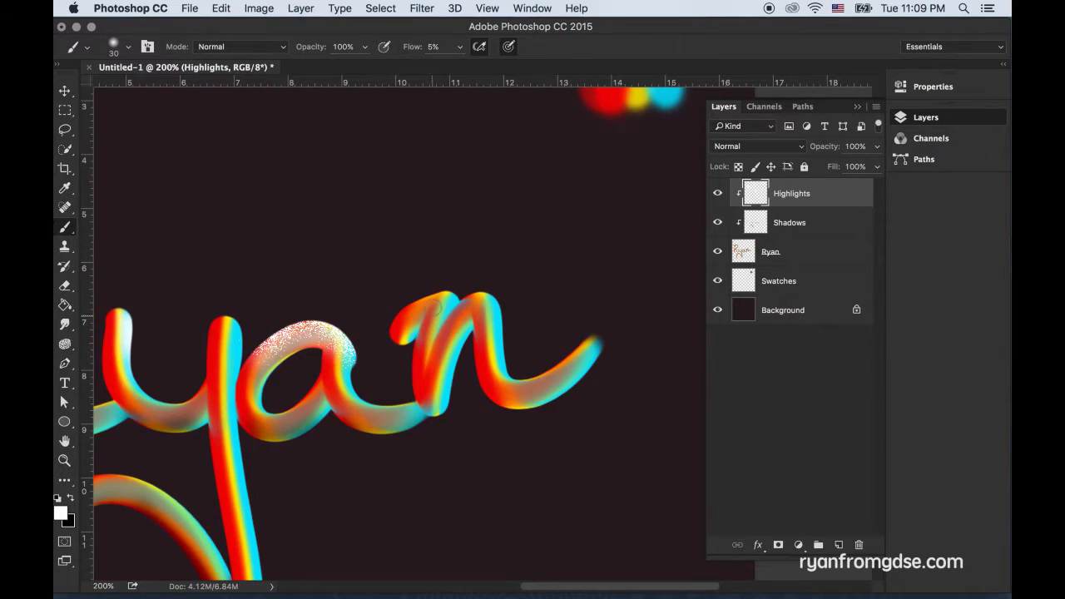
{"action": "mouse_move", "coordinate": [445, 299]}
{"action": "left_mouse_down"}
{"action": "mouse_move", "coordinate": [416, 316]}
{"action": "mouse_move", "coordinate": [449, 304]}
{"action": "mouse_move", "coordinate": [441, 312]}
{"action": "mouse_move", "coordinate": [449, 299]}
{"action": "mouse_move", "coordinate": [408, 316]}
{"action": "mouse_move", "coordinate": [433, 307]}
{"action": "left_mouse_up"}
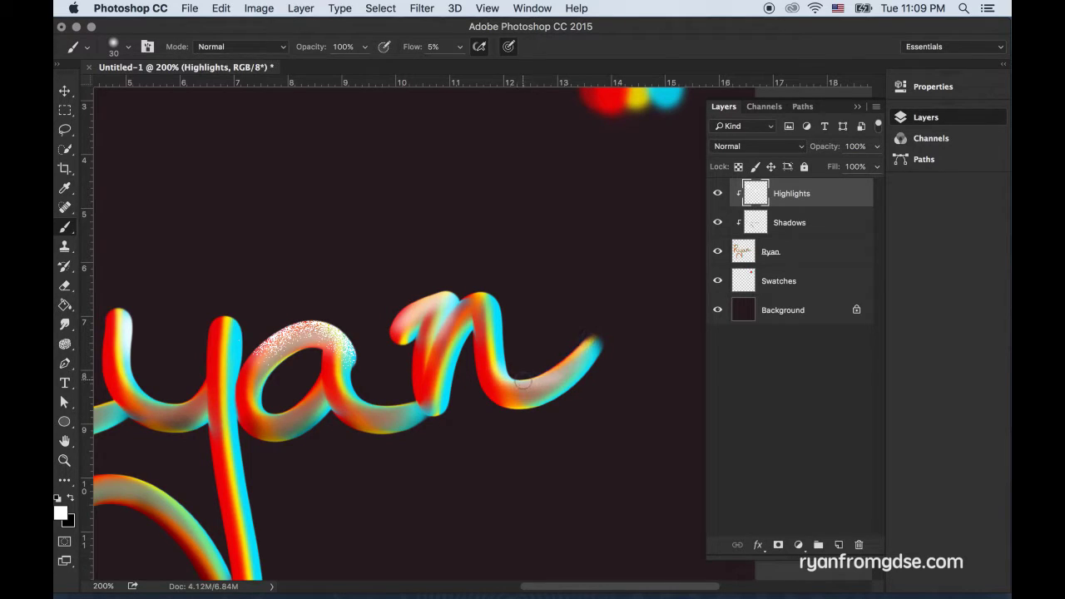
{"action": "key", "text": "h"}
{"action": "left_click", "coordinate": [511, 428]}
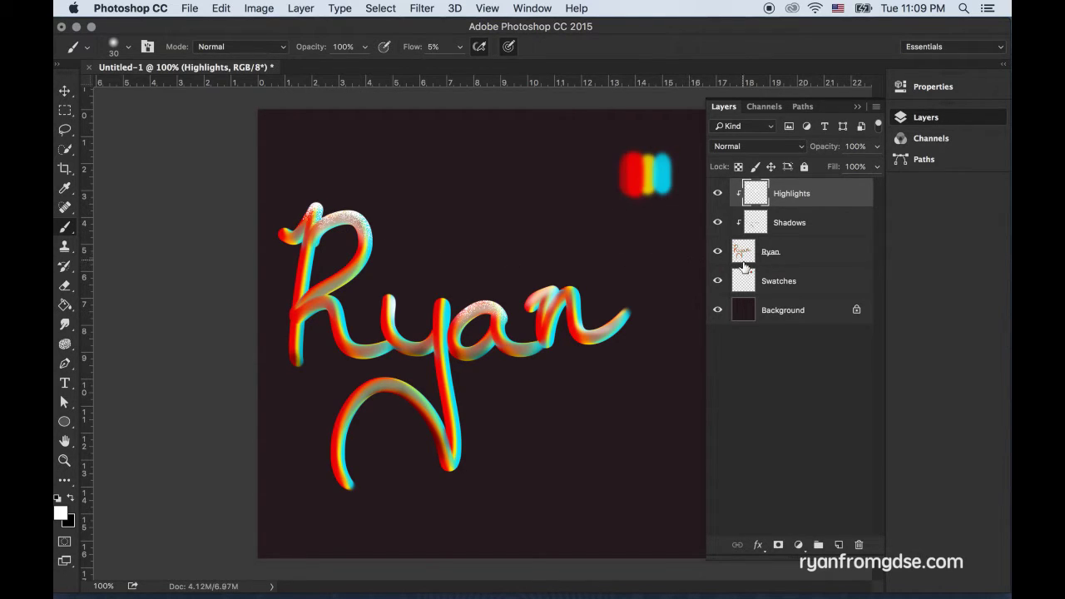
Hide the Background and Swatches layers and toggle the shading on and off to compare.
{"action": "left_click", "coordinate": [718, 311]}
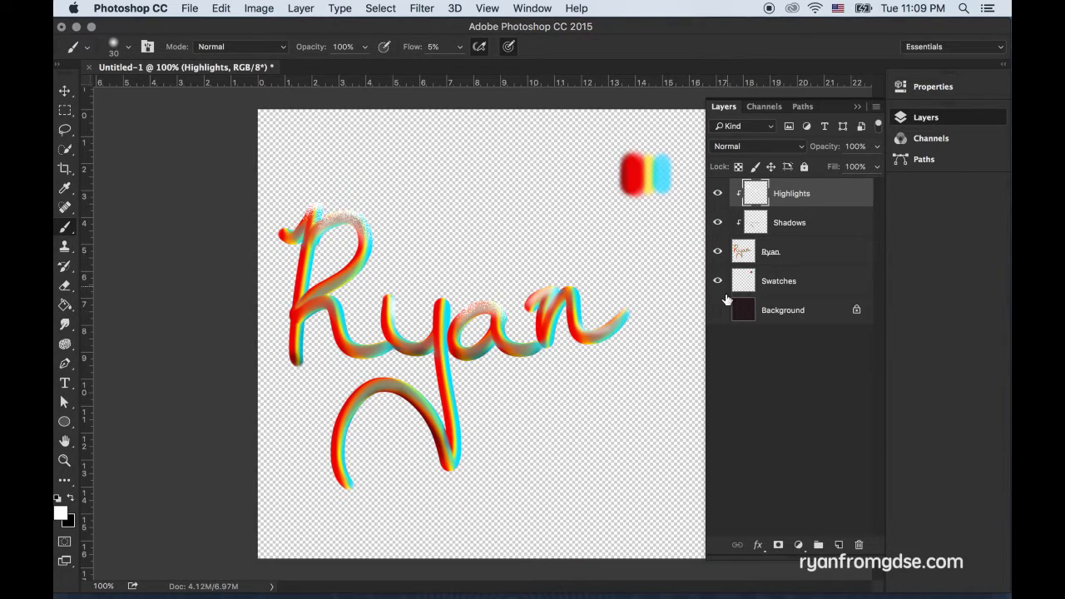
{"action": "left_click", "coordinate": [718, 283]}
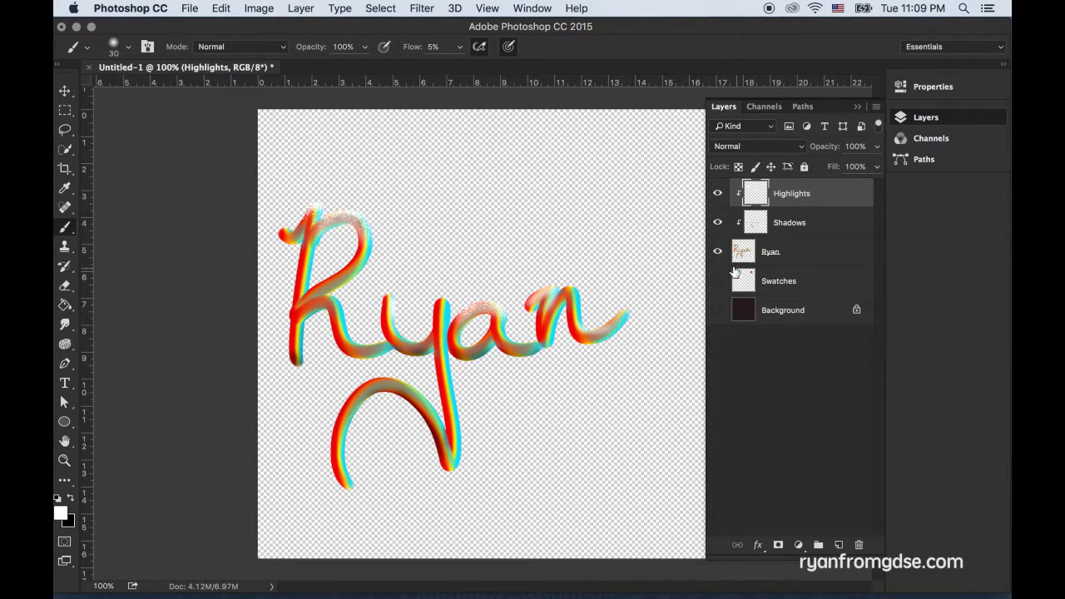
{"action": "left_click", "coordinate": [717, 253], "text": "alt"}
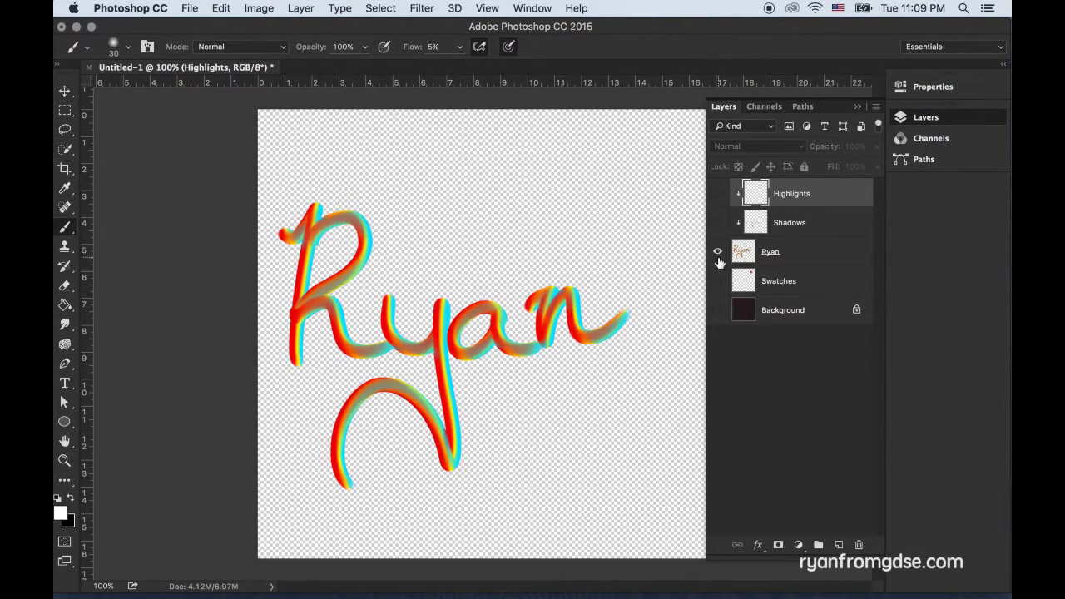
{"action": "left_click", "coordinate": [717, 253], "text": "alt"}
{"action": "left_click", "coordinate": [717, 253], "text": "alt"}
{"action": "left_click", "coordinate": [718, 253], "text": "alt"}
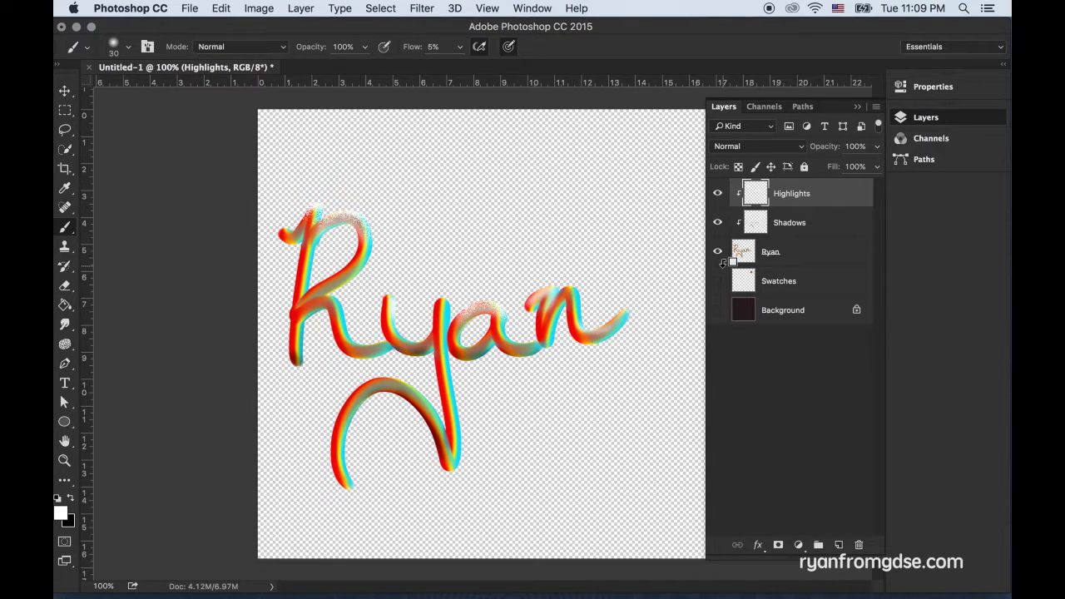
{"action": "left_click", "coordinate": [719, 253], "text": "alt"}
{"action": "left_click", "coordinate": [719, 254], "text": "alt"}
{"action": "left_click", "coordinate": [719, 254], "text": "alt"}
{"action": "left_click", "coordinate": [719, 254], "text": "alt"}
Compare the y and lower loop with and without shading, then zoom back out.
{"action": "scroll", "coordinate": [481, 319], "scroll_direction": "up", "scroll_amount": 1}
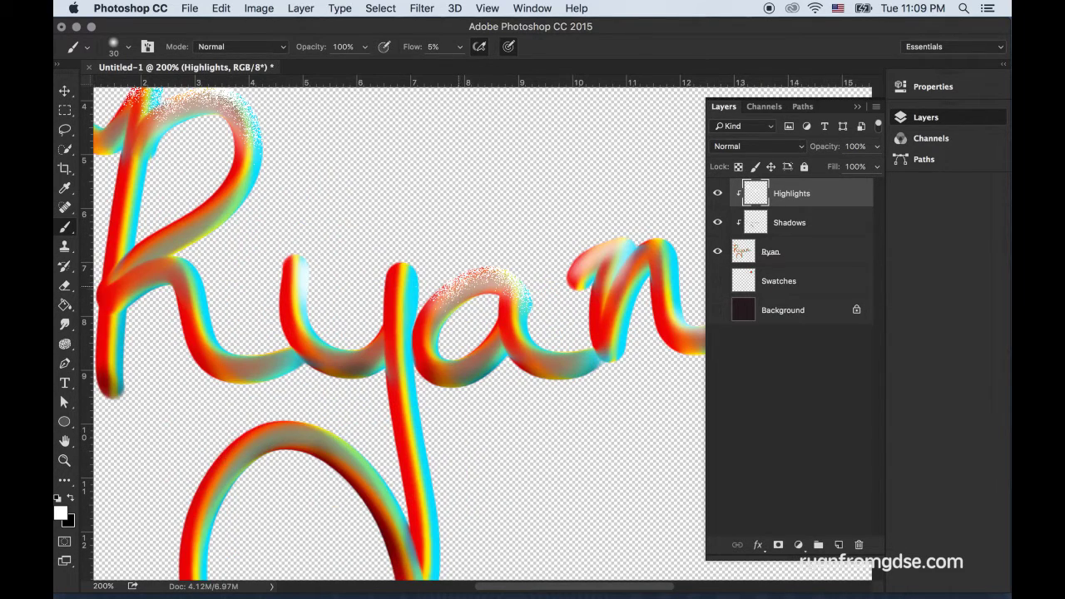
{"action": "left_click_drag", "start_coordinate": [379, 331], "coordinate": [430, 217]}
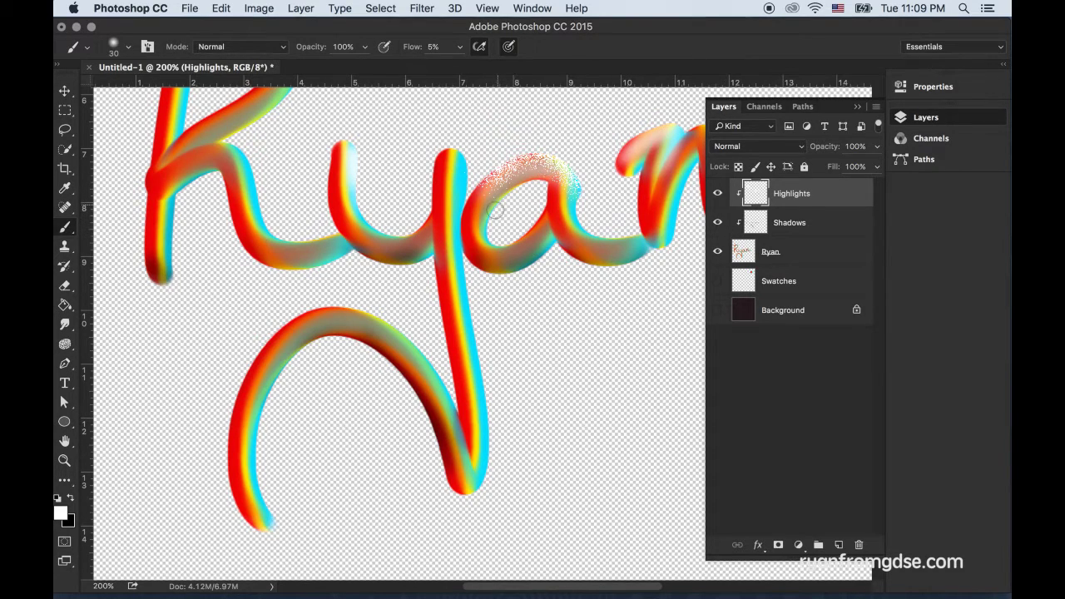
{"action": "left_click", "coordinate": [715, 256], "text": "alt"}
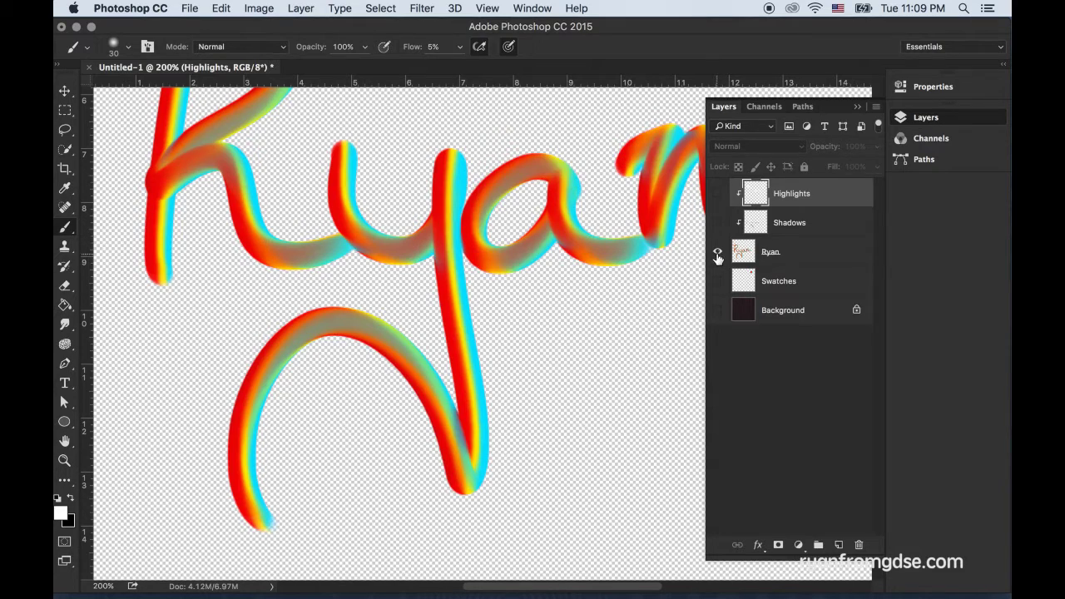
{"action": "left_click", "coordinate": [713, 256], "text": "alt"}
{"action": "left_click", "coordinate": [716, 253], "text": "alt"}
{"action": "left_click", "coordinate": [718, 257], "text": "alt"}
{"action": "left_click", "coordinate": [717, 255], "text": "alt"}
{"action": "left_click", "coordinate": [717, 252], "text": "alt"}
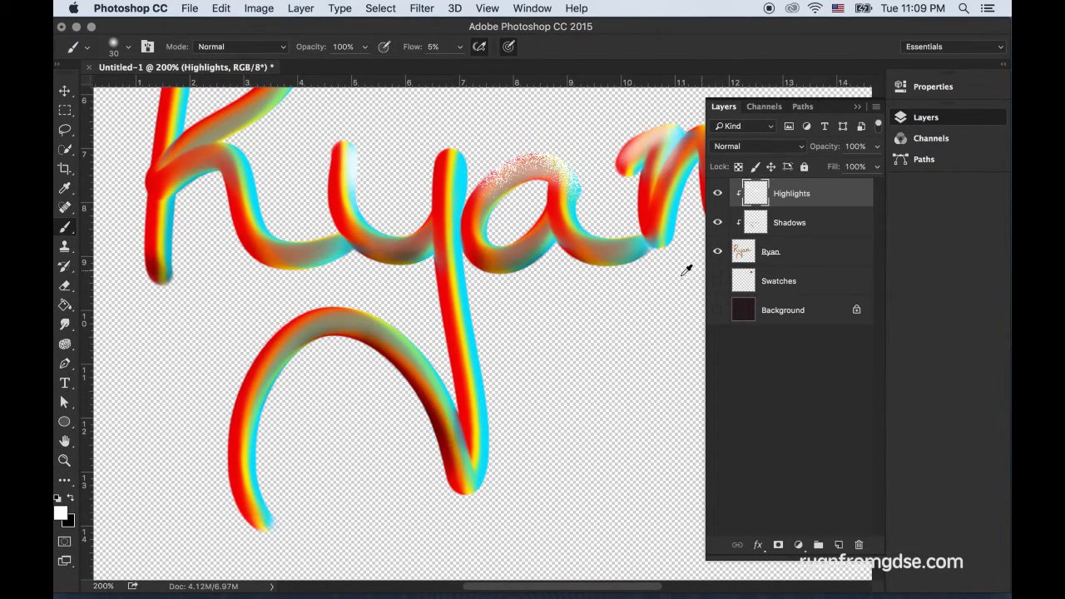
{"action": "key", "text": "super+minus"}
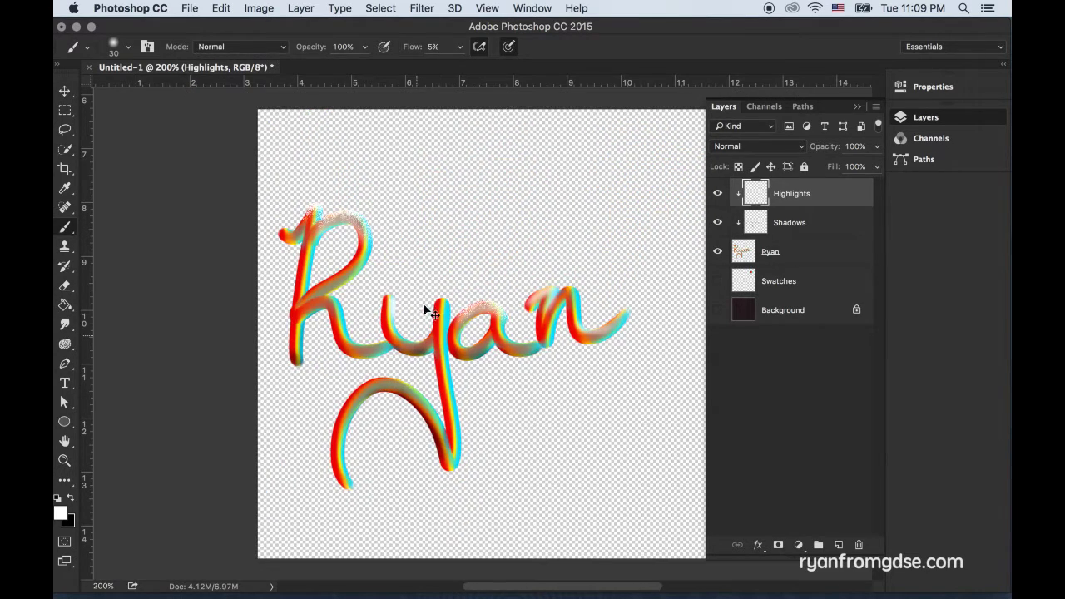
Delete the Ryan lettering and shading layers and trace a cursive R as a pen path.
{"action": "left_click", "coordinate": [806, 258], "text": "shift"}
{"action": "left_click_drag", "start_coordinate": [814, 201], "coordinate": [858, 544]}
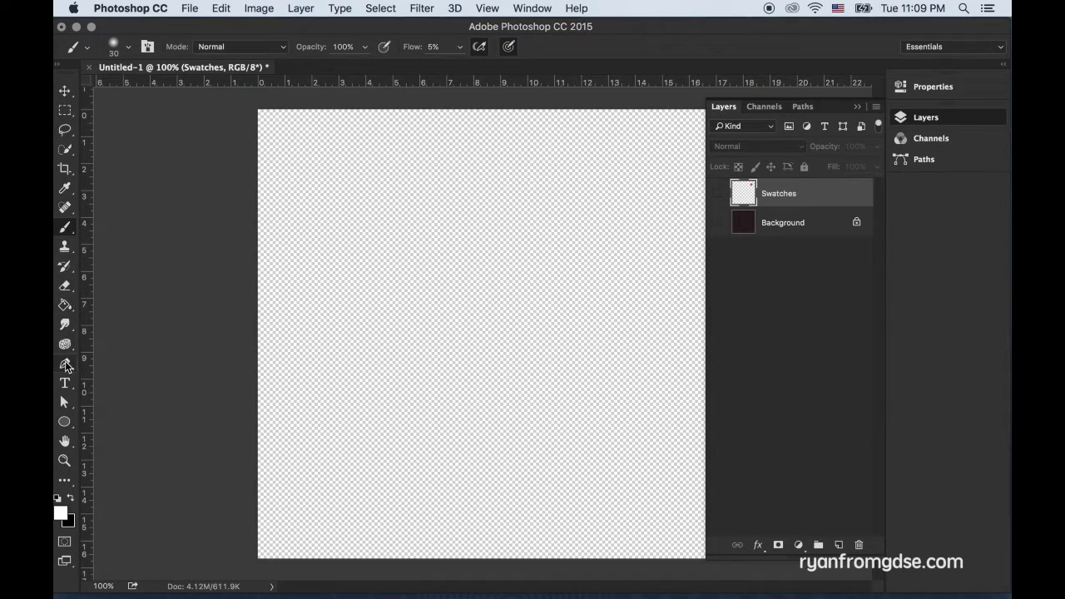
{"action": "left_click", "coordinate": [65, 364]}
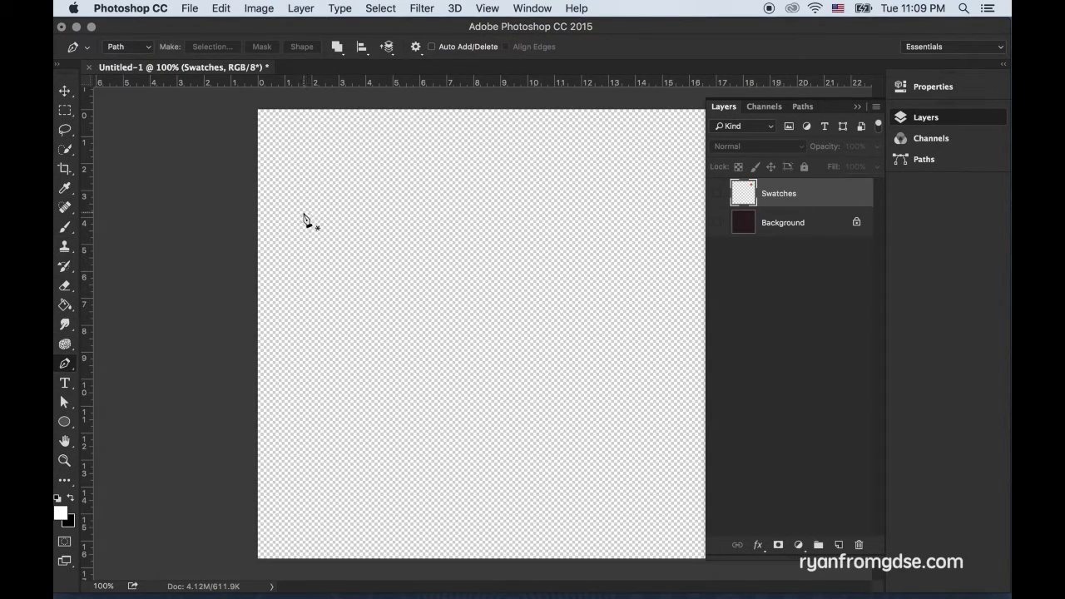
{"action": "left_click", "coordinate": [287, 210]}
{"action": "left_click_drag", "start_coordinate": [330, 191], "coordinate": [346, 164]}
{"action": "left_click", "coordinate": [325, 441]}
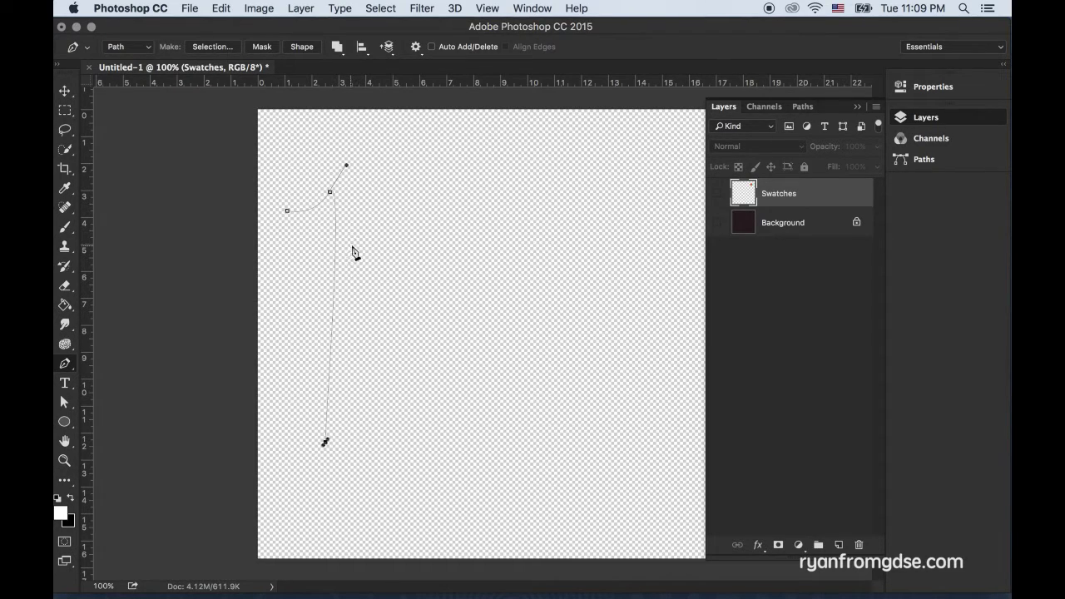
{"action": "left_click", "coordinate": [359, 205]}
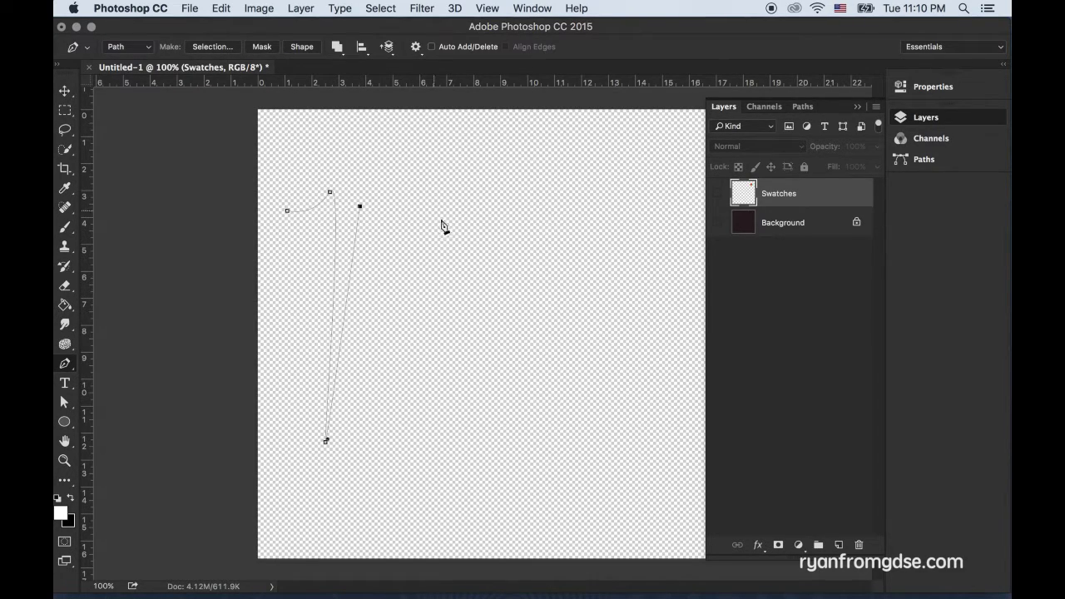
{"action": "left_click_drag", "start_coordinate": [444, 230], "coordinate": [357, 313]}
{"action": "left_click_drag", "start_coordinate": [442, 413], "coordinate": [603, 466]}
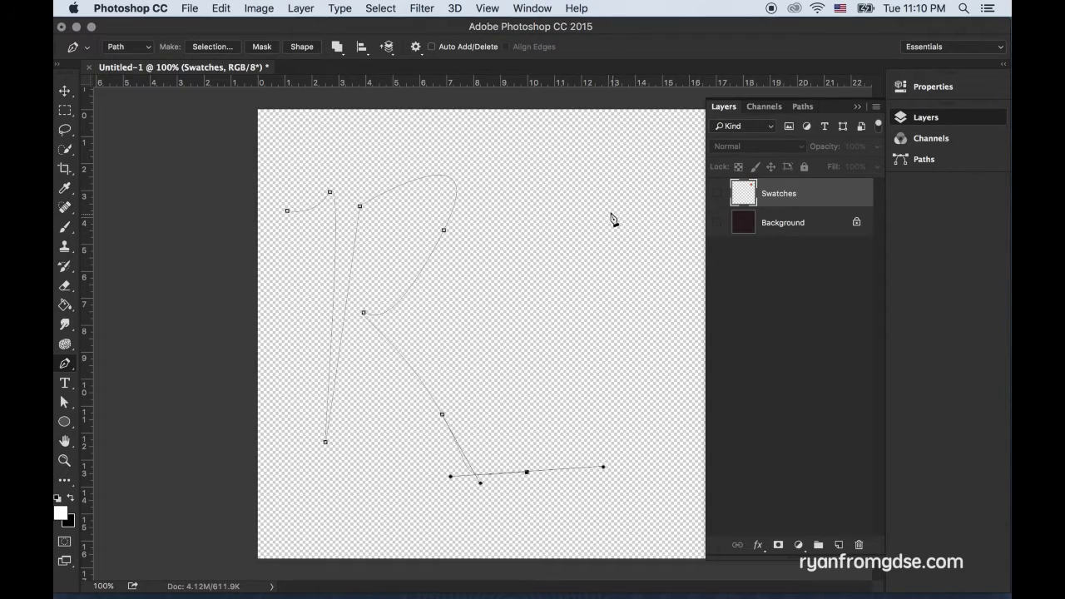
Extend the path with a looping O sweeping to the lower right, removing a stray anchor.
{"action": "left_click_drag", "start_coordinate": [610, 210], "coordinate": [537, 173]}
{"action": "left_click_drag", "start_coordinate": [524, 279], "coordinate": [544, 398]}
{"action": "left_click_drag", "start_coordinate": [619, 456], "coordinate": [677, 439]}
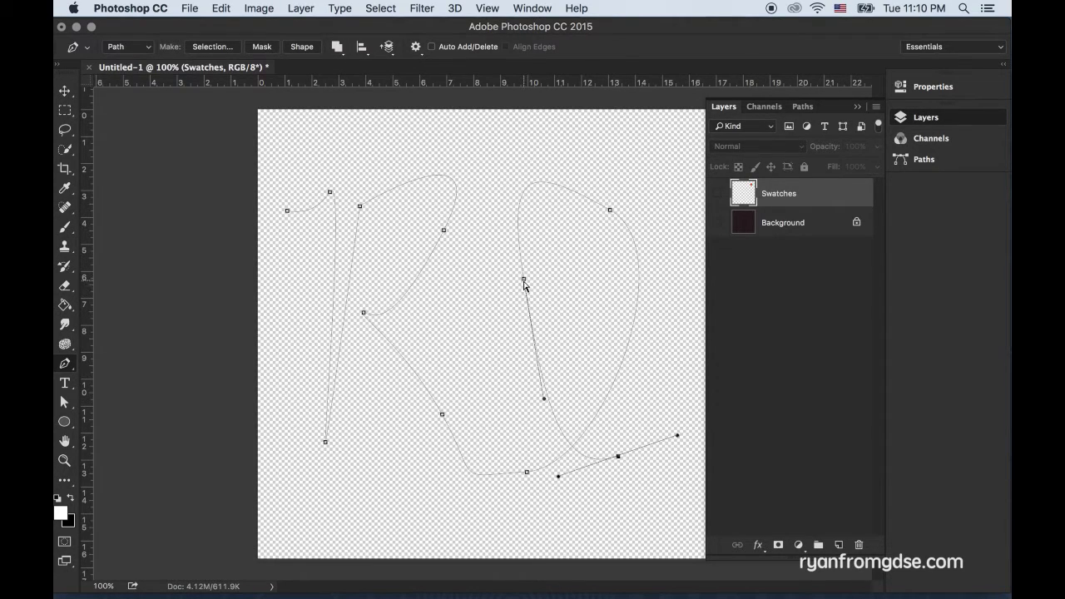
{"action": "left_click_drag", "start_coordinate": [523, 280], "coordinate": [489, 300]}
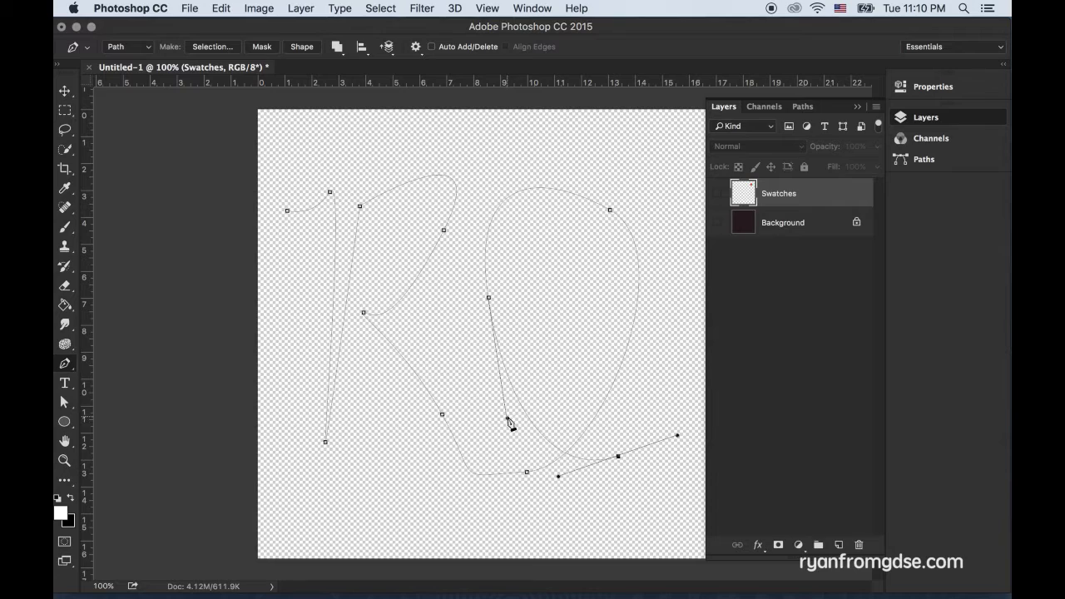
{"action": "left_click_drag", "start_coordinate": [507, 417], "coordinate": [491, 425]}
{"action": "key", "text": "super+z"}
Show Swatches and Background and load the Mixer Brush with the swatch colours at size 80.
{"action": "left_click", "coordinate": [70, 232]}
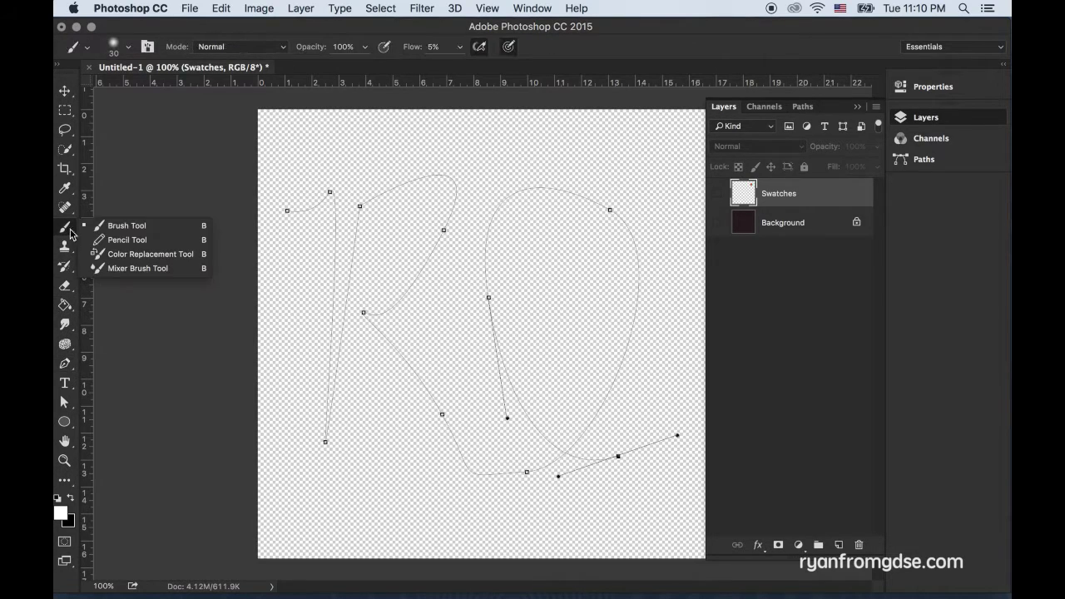
{"action": "left_click", "coordinate": [116, 268]}
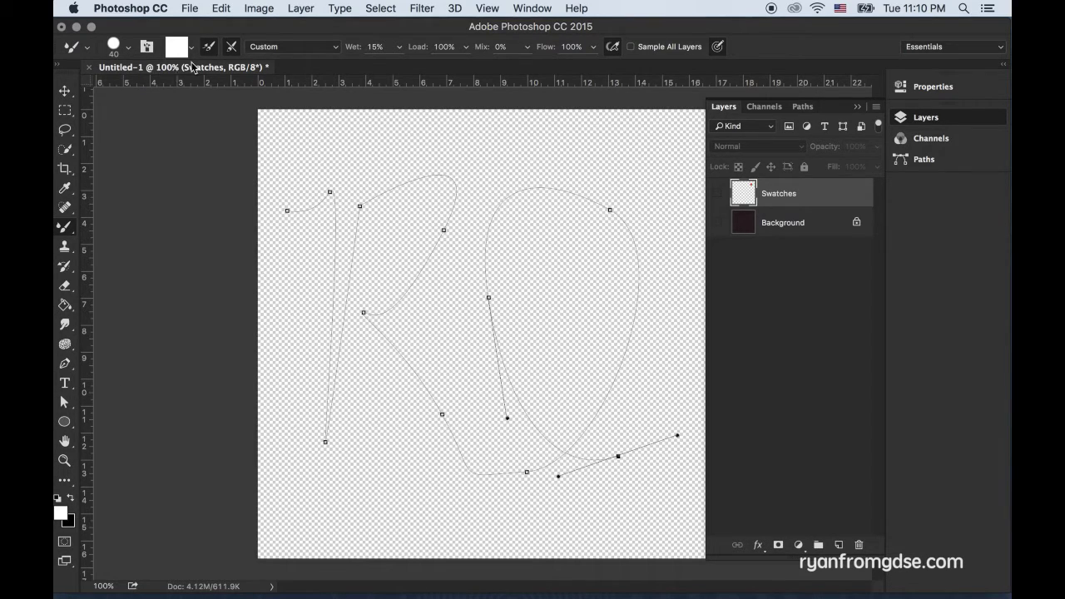
{"action": "left_click", "coordinate": [717, 193]}
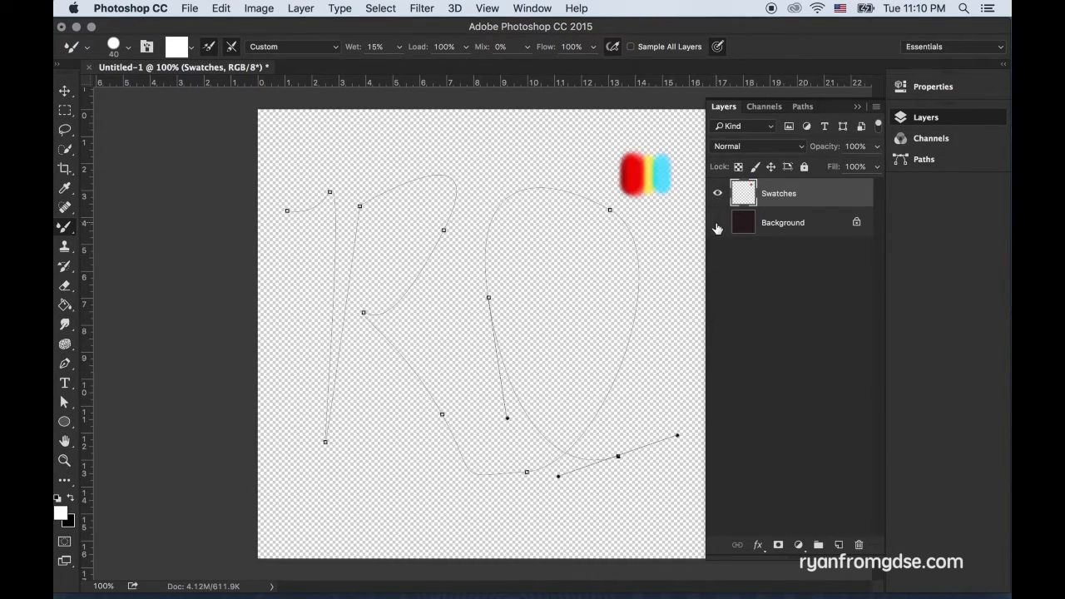
{"action": "left_click", "coordinate": [718, 223]}
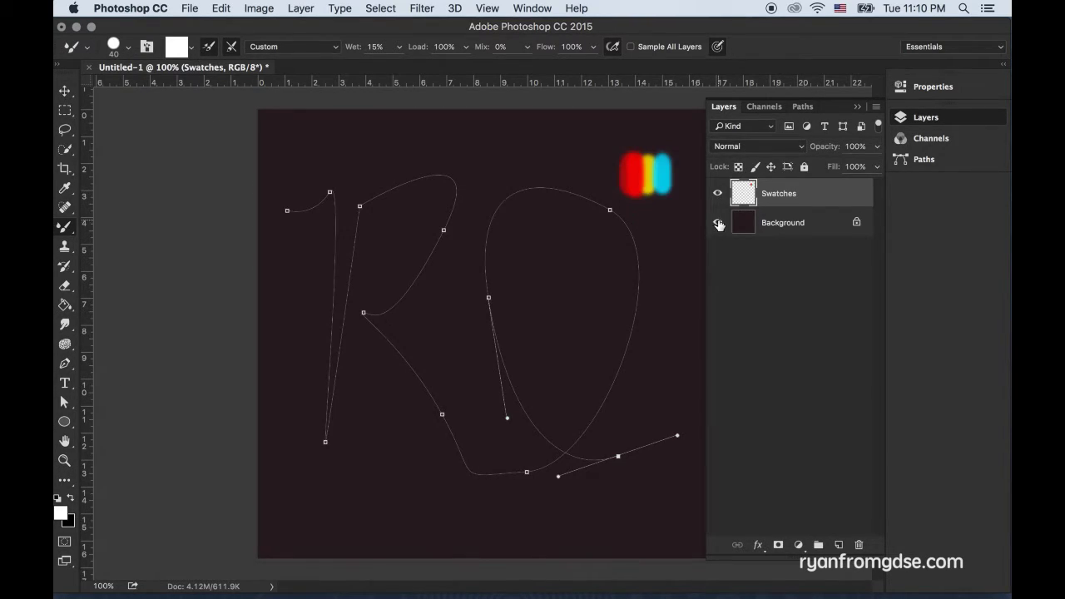
{"action": "left_click", "coordinate": [646, 174], "text": "alt"}
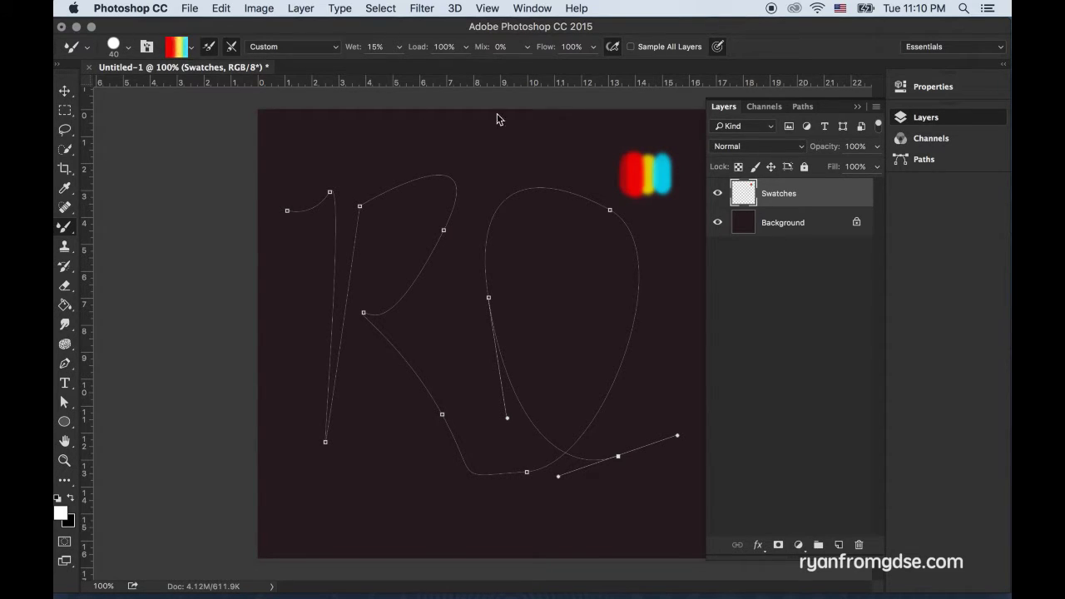
{"action": "key", "text": "bracketright"}
{"action": "key", "text": "bracketright"}
{"action": "key", "text": "bracketright"}
{"action": "key", "text": "bracketright"}
{"action": "left_click", "coordinate": [647, 171], "text": "alt"}
On a new layer, stroke the RO path with the Mixer Brush.
{"action": "left_click", "coordinate": [65, 366]}
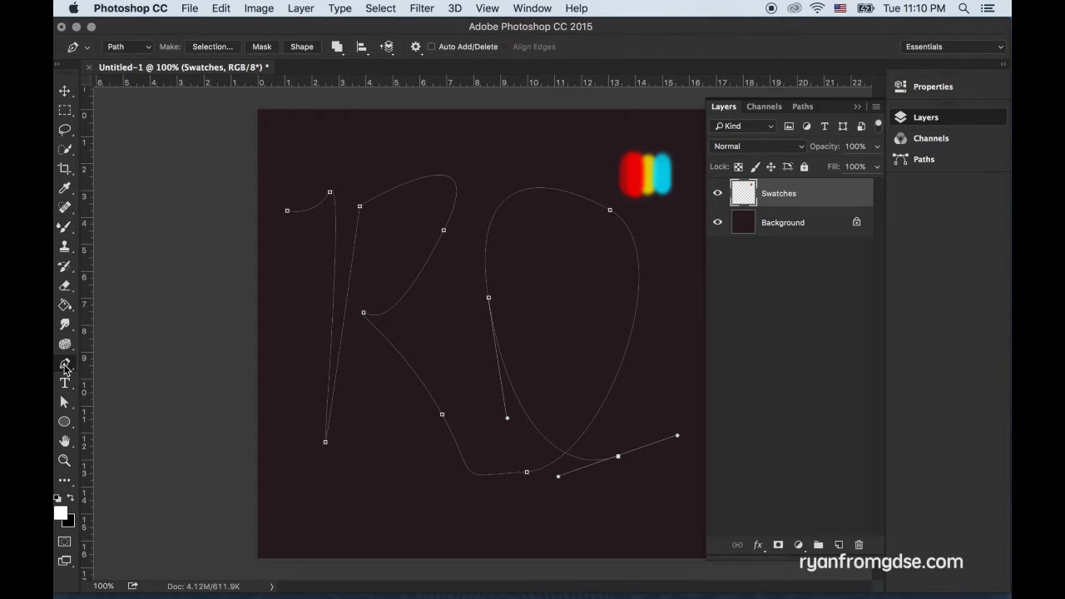
{"action": "left_click", "coordinate": [839, 544]}
{"action": "right_click", "coordinate": [306, 223]}
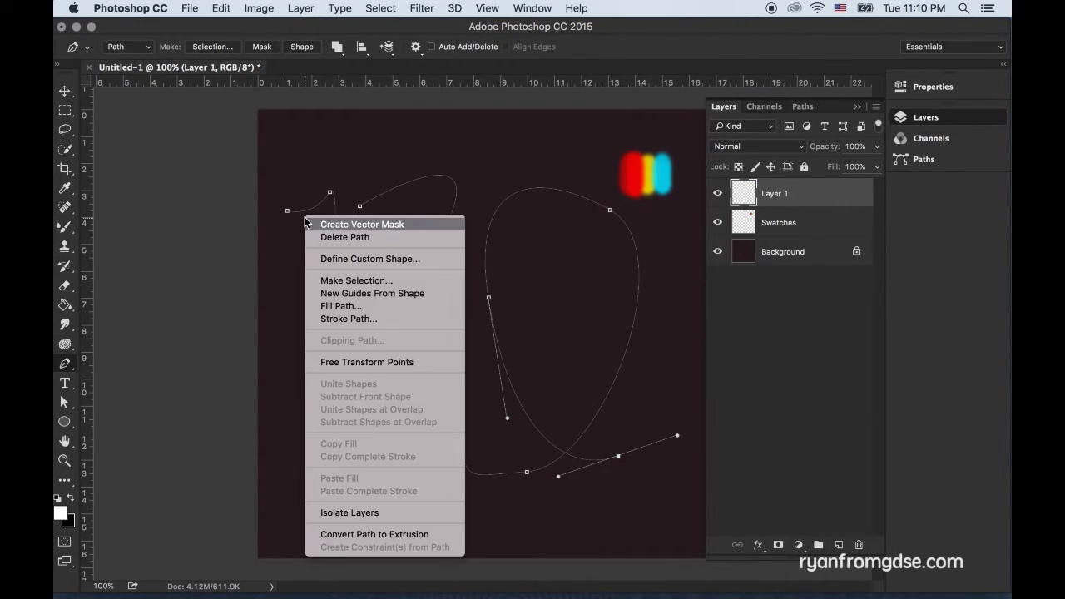
{"action": "left_click", "coordinate": [344, 320]}
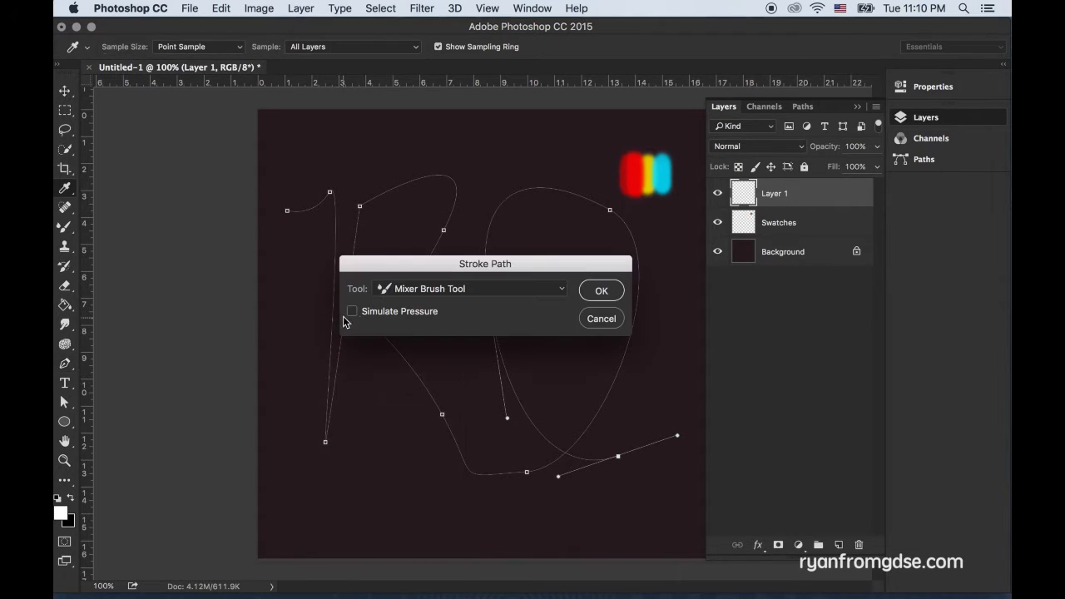
{"action": "left_click", "coordinate": [455, 291]}
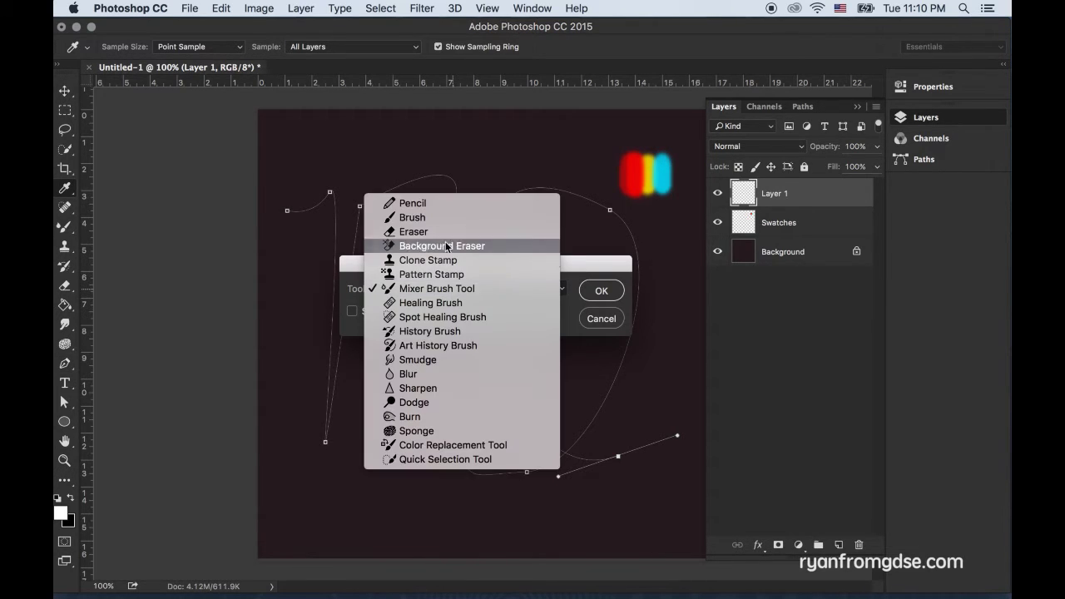
{"action": "left_click", "coordinate": [464, 290]}
{"action": "left_click", "coordinate": [602, 291]}
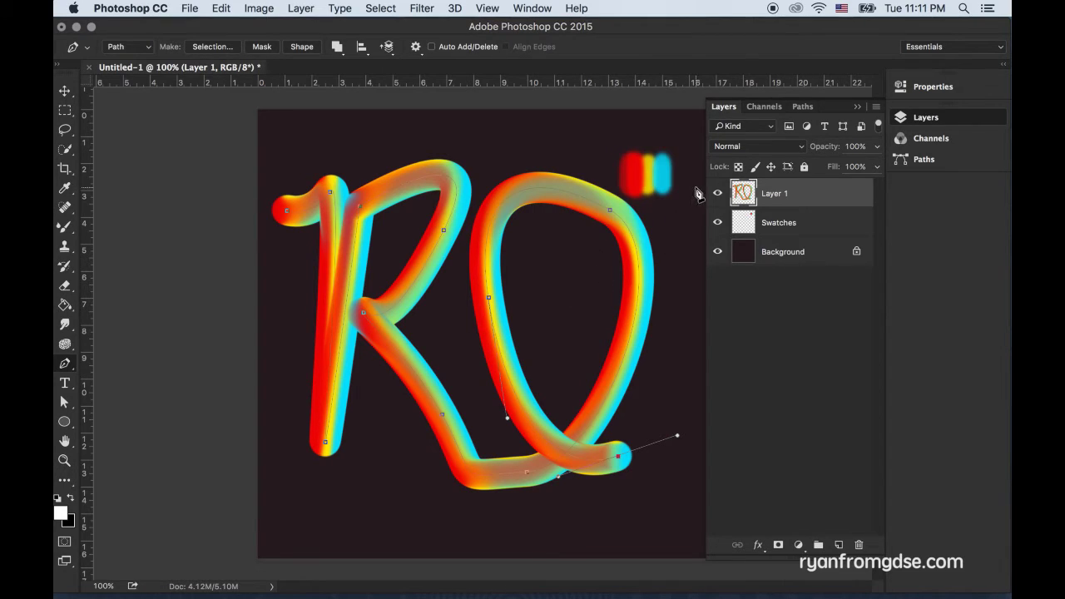
Invert the swatches to cyan, blue and red, sample them with the mixer brush, and add Layer 2.
{"action": "left_click", "coordinate": [781, 233]}
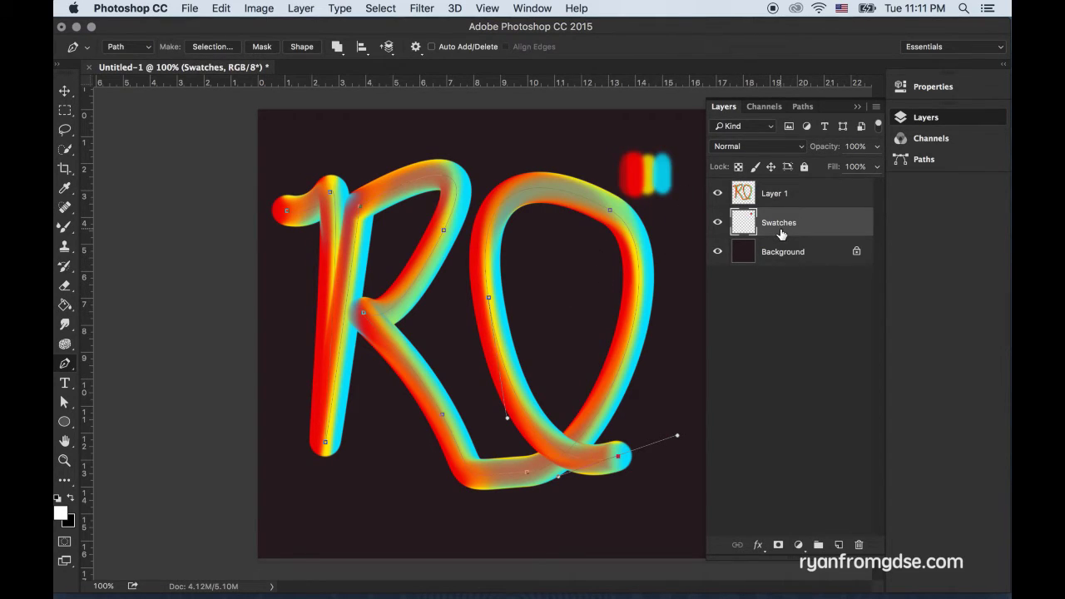
{"action": "key", "text": "super+i"}
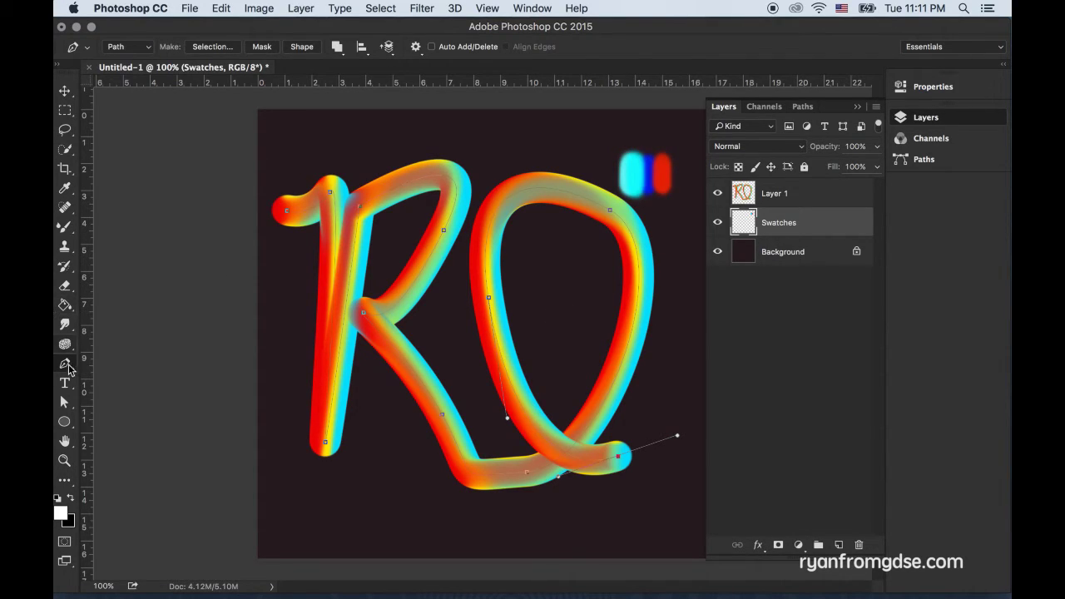
{"action": "left_click", "coordinate": [65, 229]}
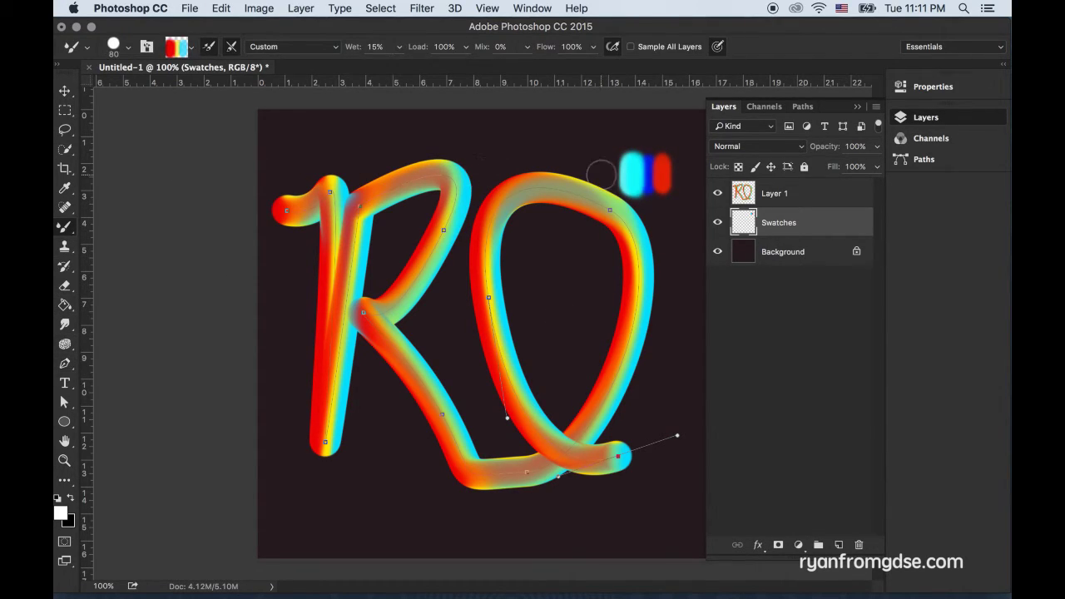
{"action": "left_click", "coordinate": [646, 173], "text": "alt"}
{"action": "left_click", "coordinate": [839, 545]}
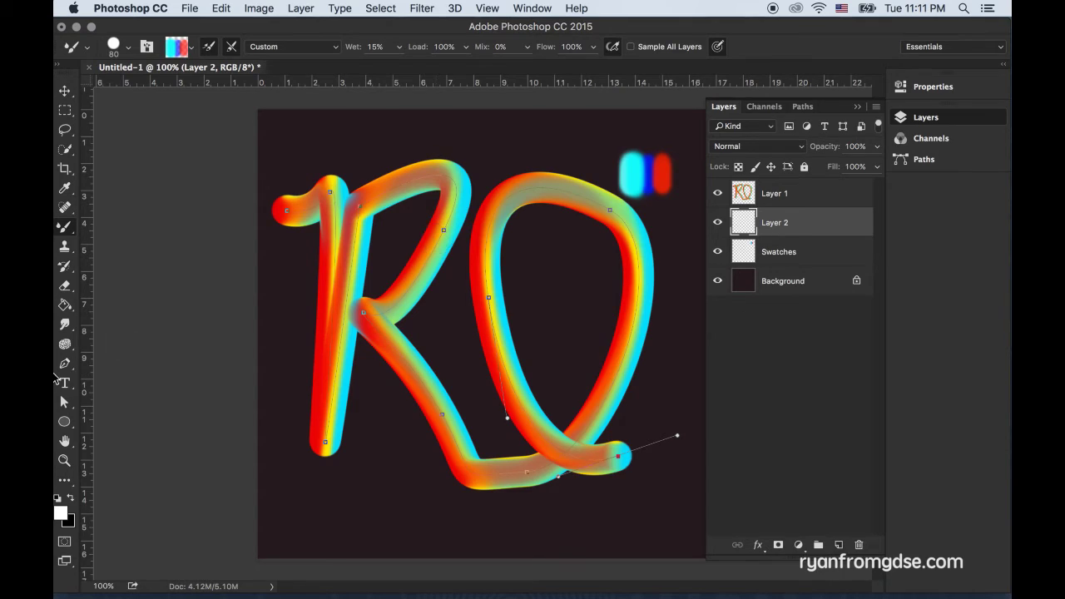
Enlarge the mixer brush to size 175 and stroke the RO path onto Layer 2.
{"action": "left_click", "coordinate": [65, 364]}
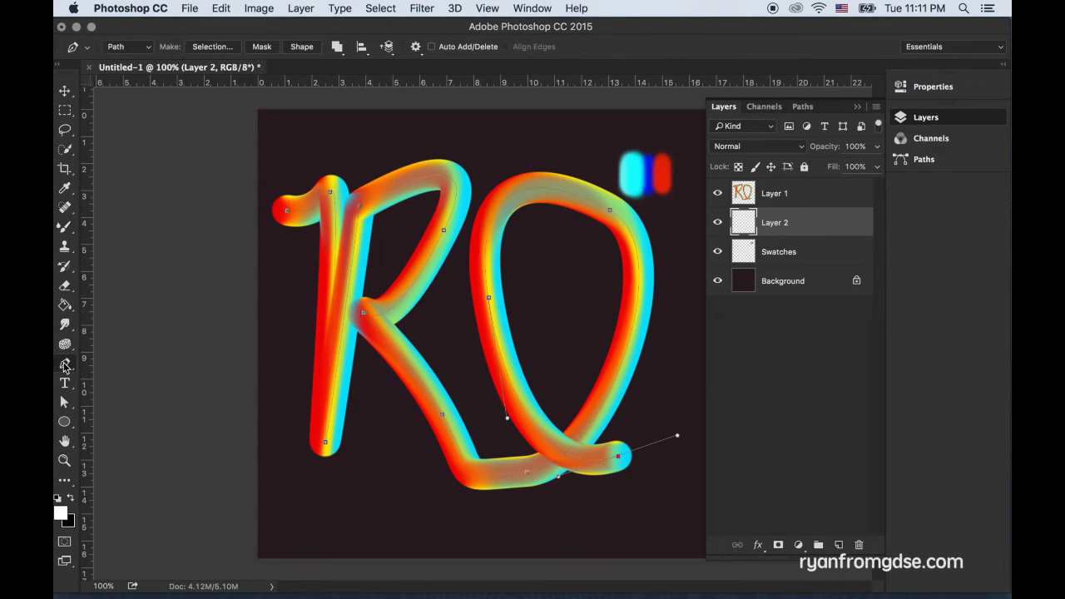
{"action": "right_click", "coordinate": [309, 285]}
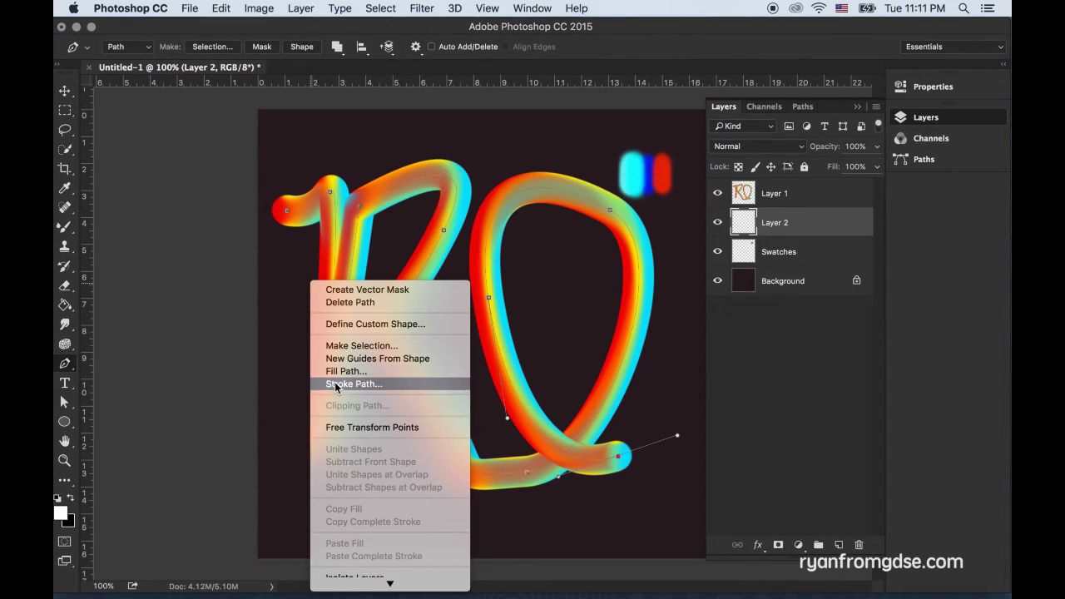
{"action": "left_click", "coordinate": [65, 241]}
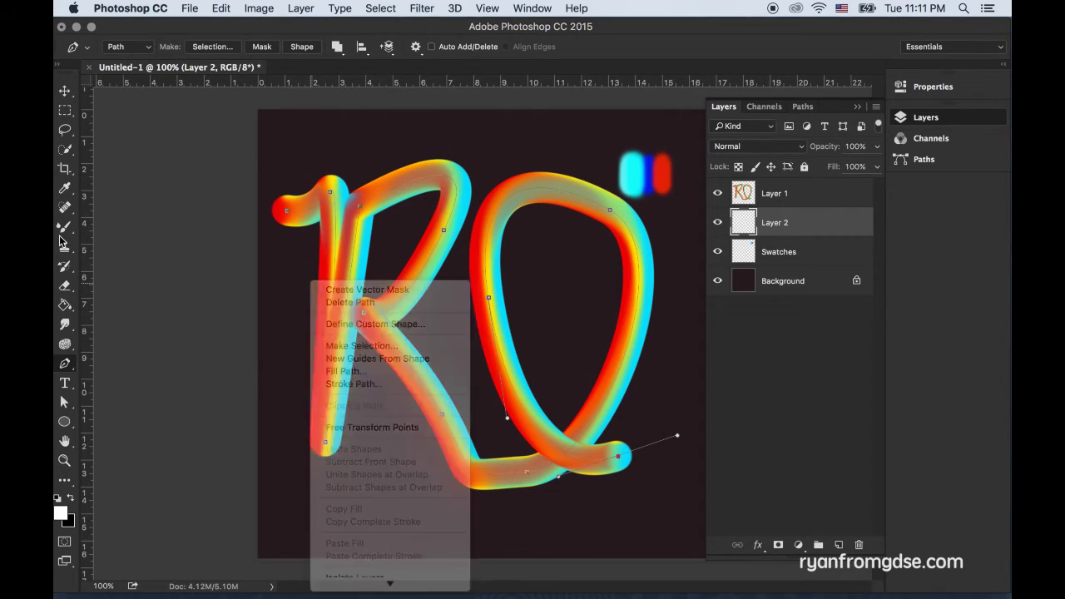
{"action": "left_click", "coordinate": [69, 233]}
{"action": "key", "text": "bracketright"}
{"action": "key", "text": "bracketright"}
{"action": "key", "text": "bracketright"}
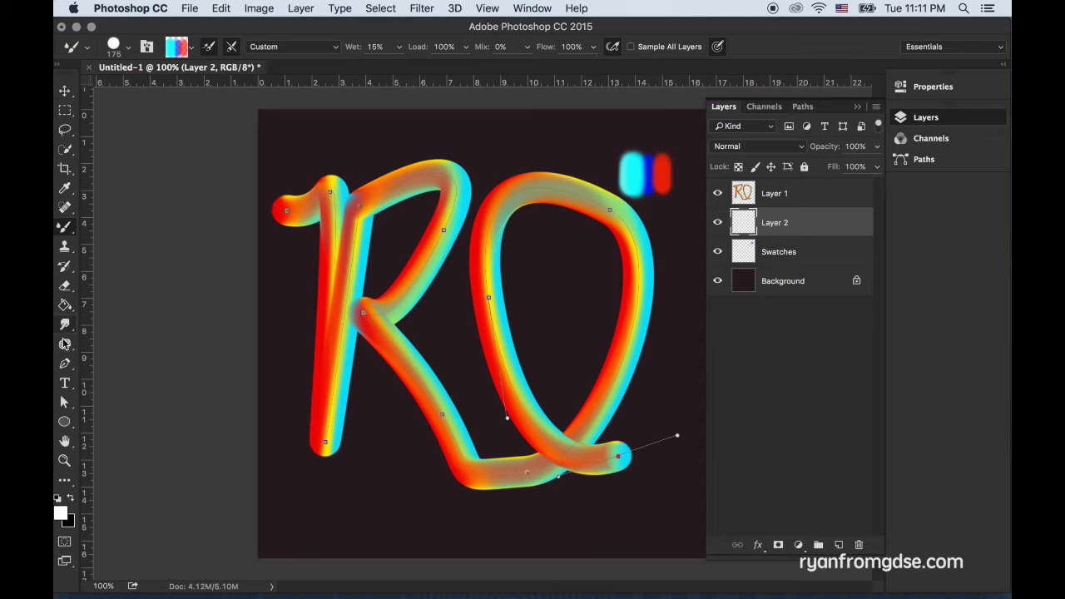
{"action": "left_click", "coordinate": [62, 366]}
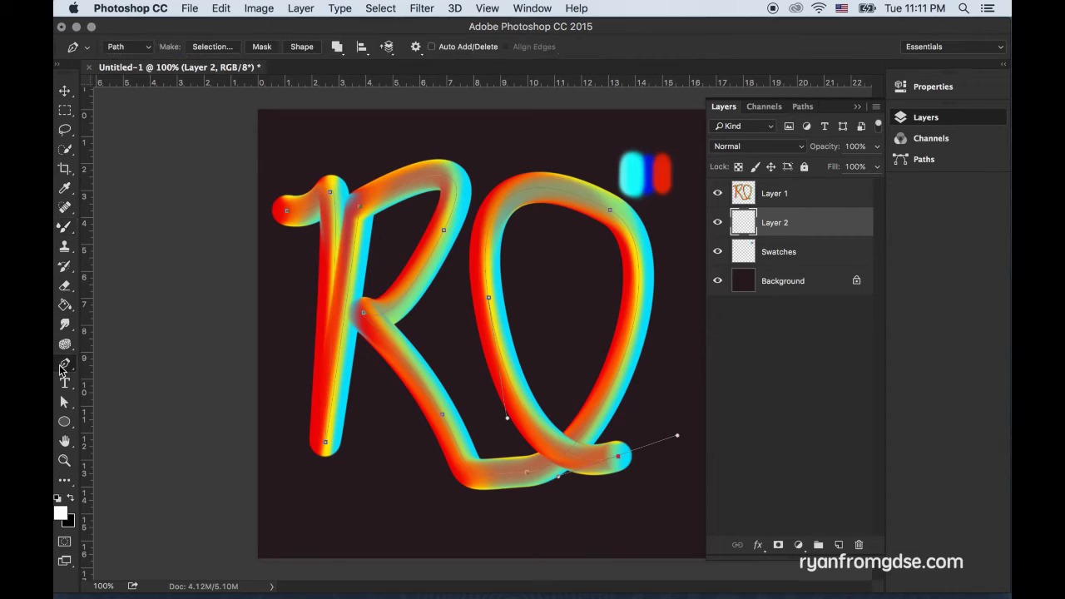
{"action": "right_click", "coordinate": [297, 247]}
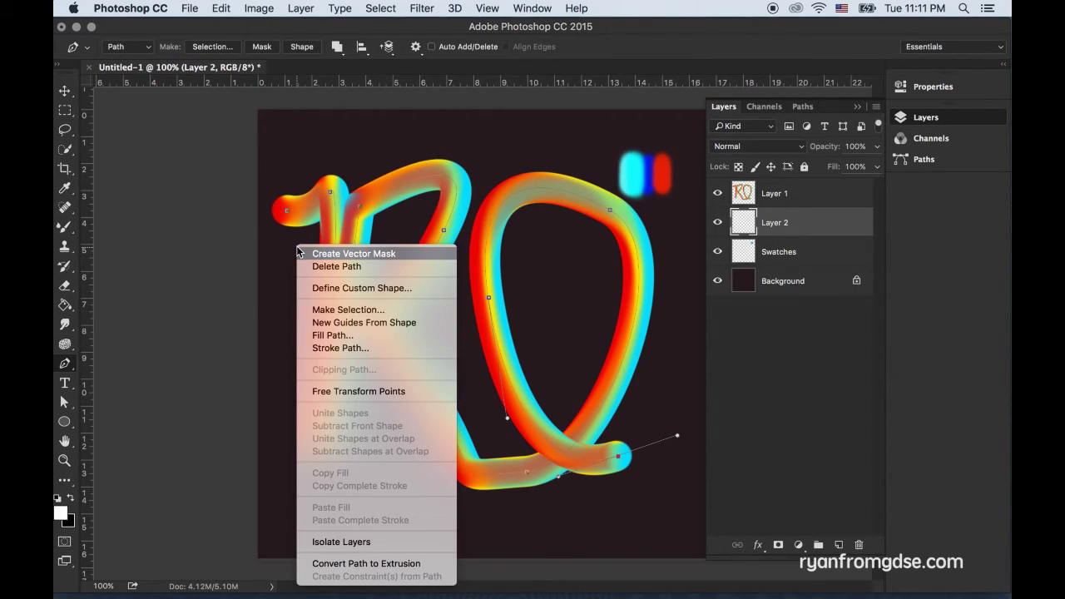
{"action": "left_click", "coordinate": [341, 349]}
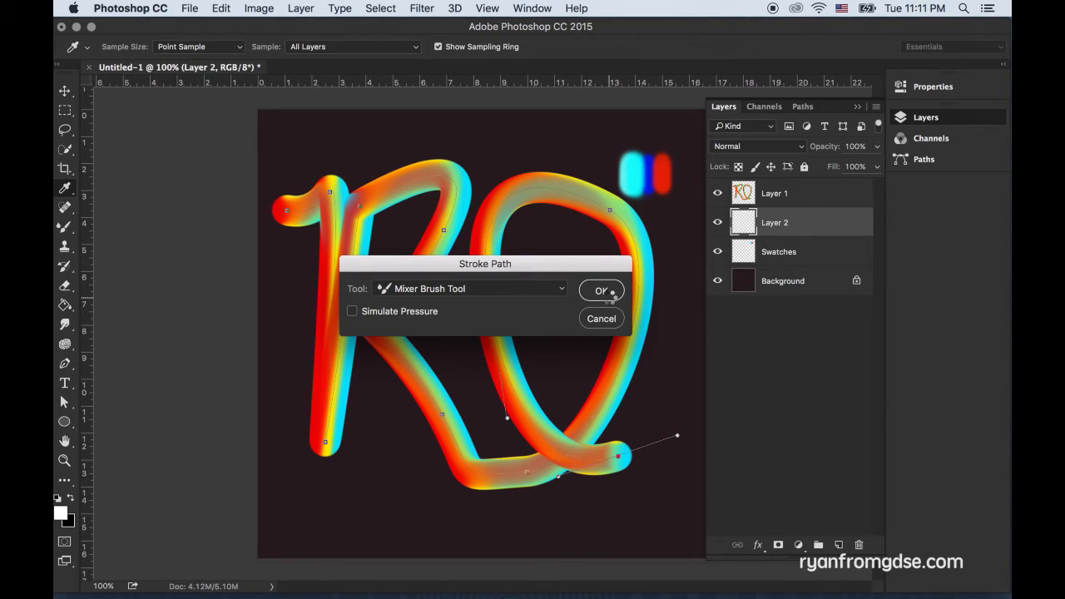
{"action": "left_click", "coordinate": [608, 292]}
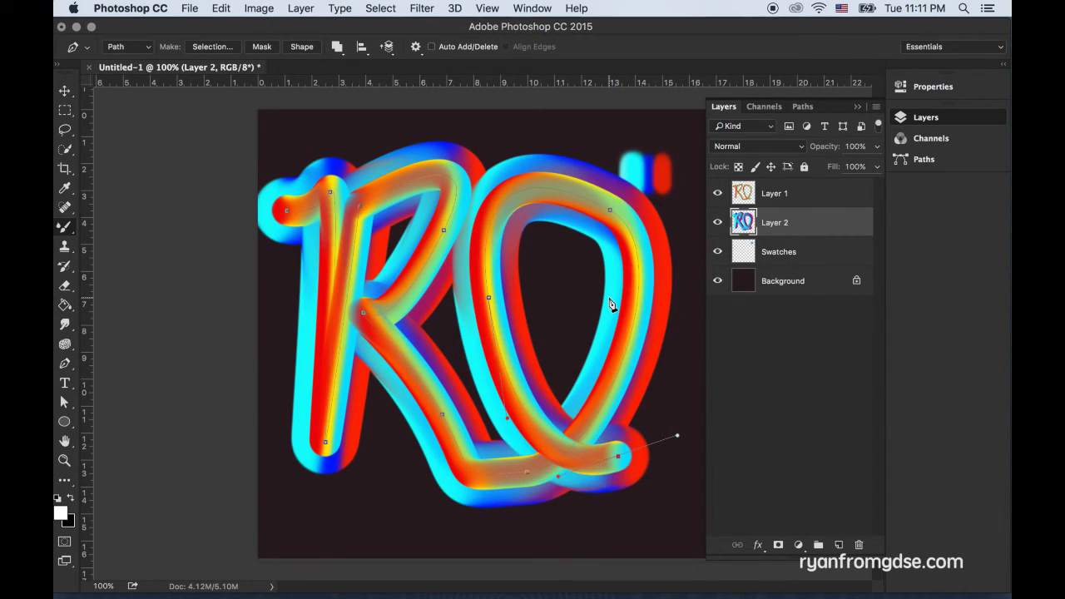
Load the RO Work Path as a selection and deselect it to clear the outline.
{"action": "right_click", "coordinate": [610, 301]}
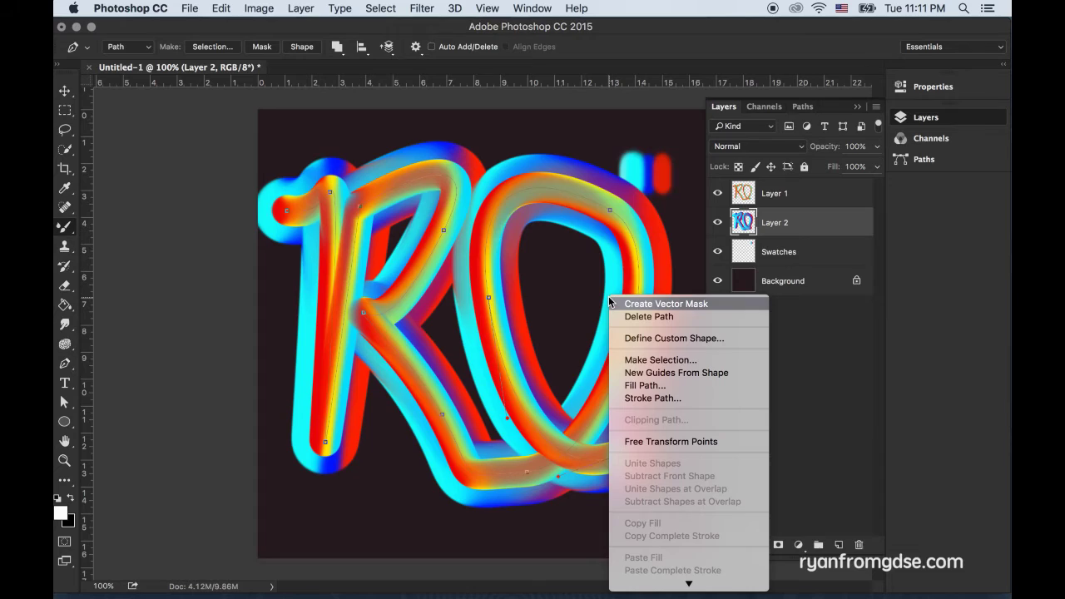
{"action": "left_click", "coordinate": [801, 327]}
{"action": "left_click", "coordinate": [765, 107]}
{"action": "left_click", "coordinate": [801, 108]}
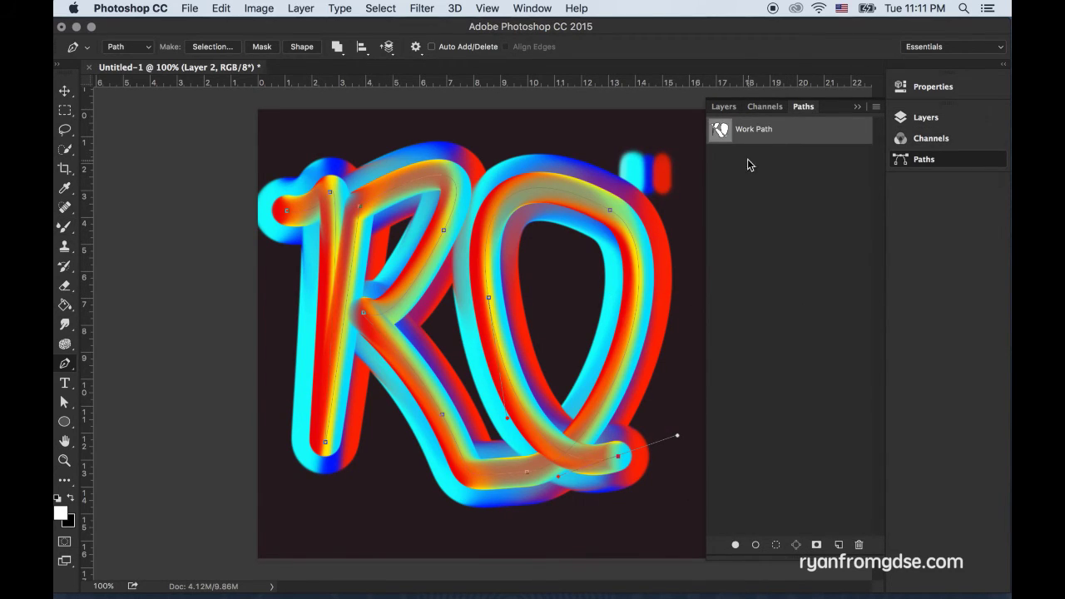
{"action": "left_click", "coordinate": [721, 130], "text": "super"}
{"action": "key", "text": "super+d"}
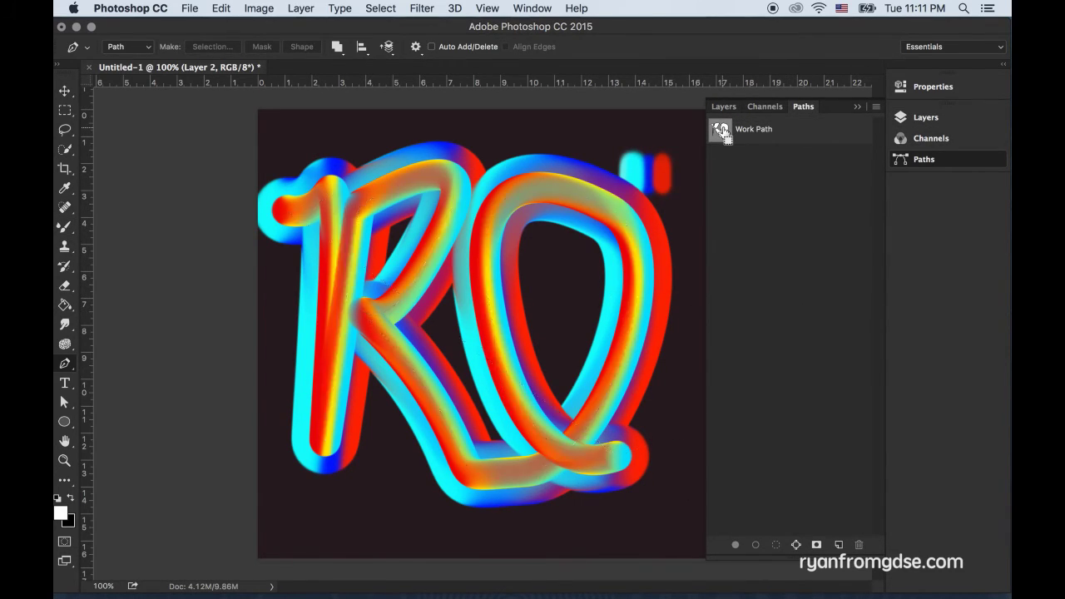
Compare both RO layers, leaving Layer 1 hidden and the cyan-blue-red Layer 2 visible.
{"action": "left_click", "coordinate": [723, 106]}
{"action": "left_click", "coordinate": [717, 193]}
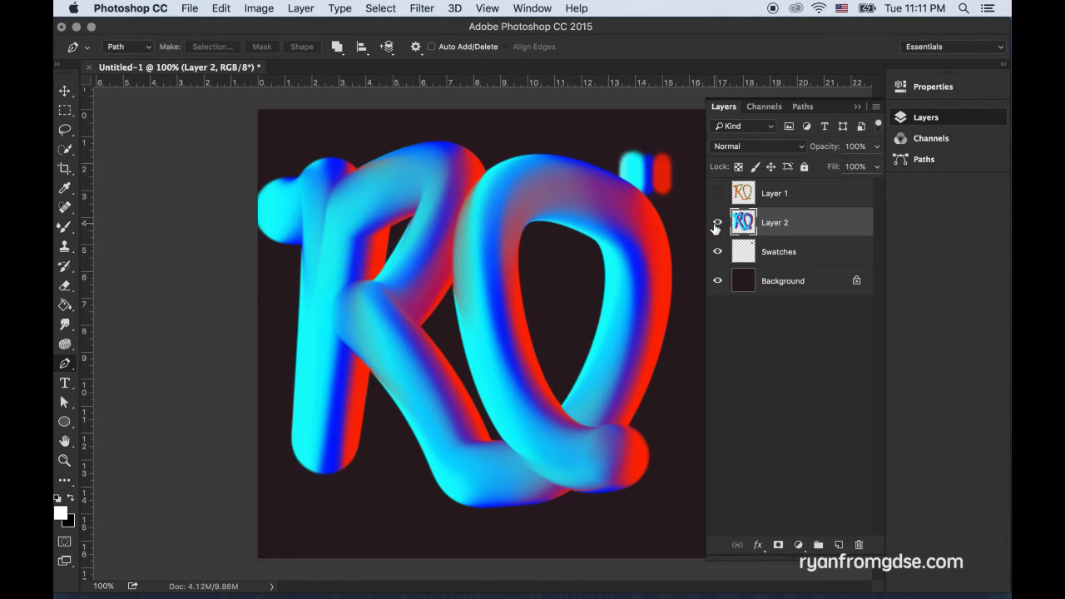
{"action": "left_click", "coordinate": [717, 223]}
{"action": "left_click", "coordinate": [717, 193]}
{"action": "left_click", "coordinate": [717, 193]}
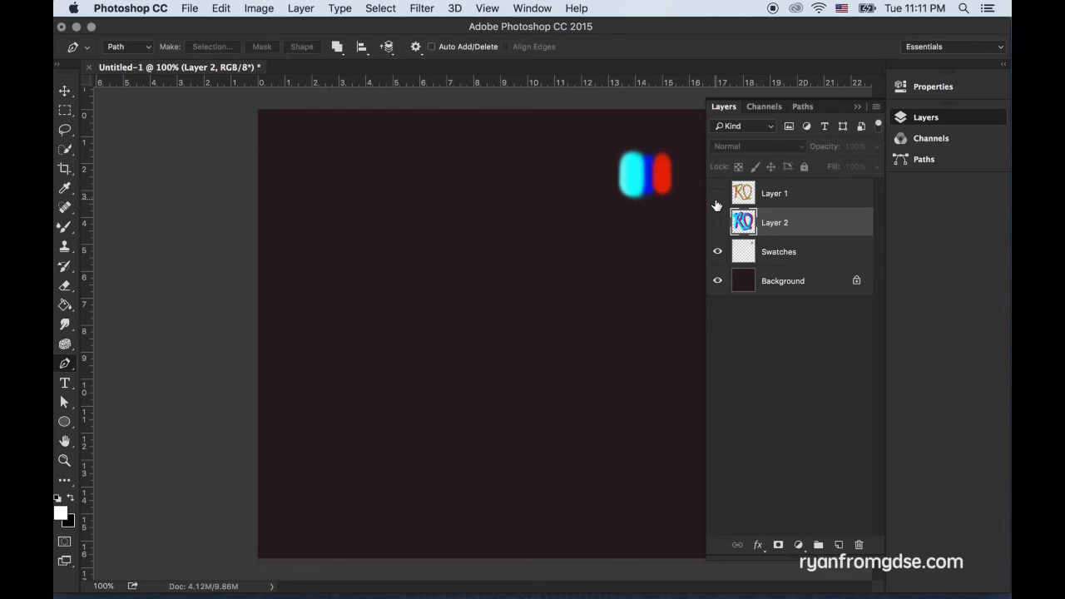
{"action": "left_click", "coordinate": [719, 224]}
{"action": "left_click", "coordinate": [719, 224]}
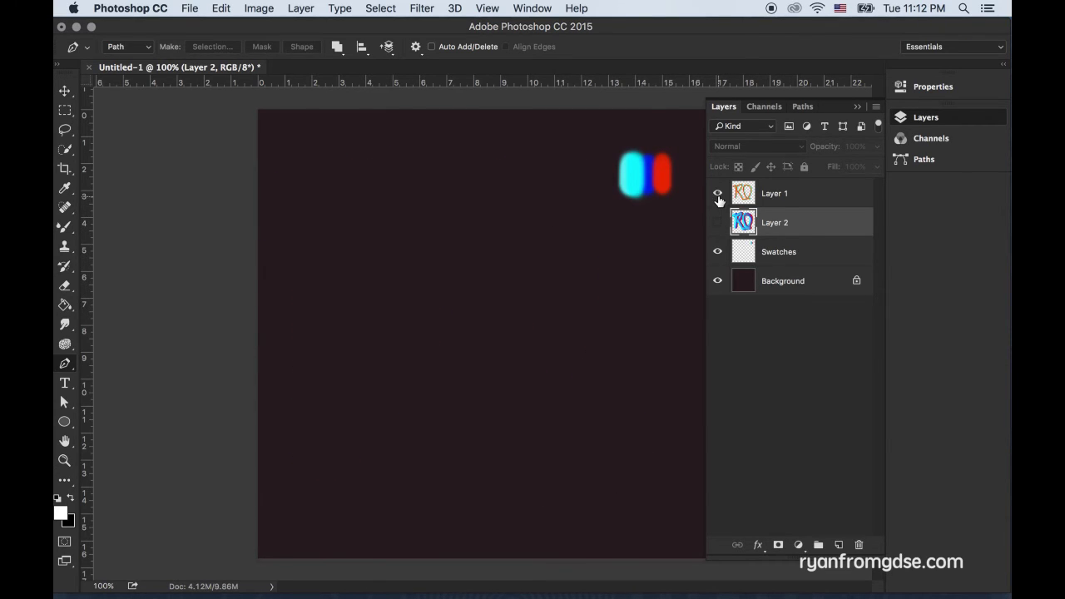
{"action": "left_click", "coordinate": [718, 197]}
{"action": "left_click", "coordinate": [717, 193]}
{"action": "left_click", "coordinate": [719, 223]}
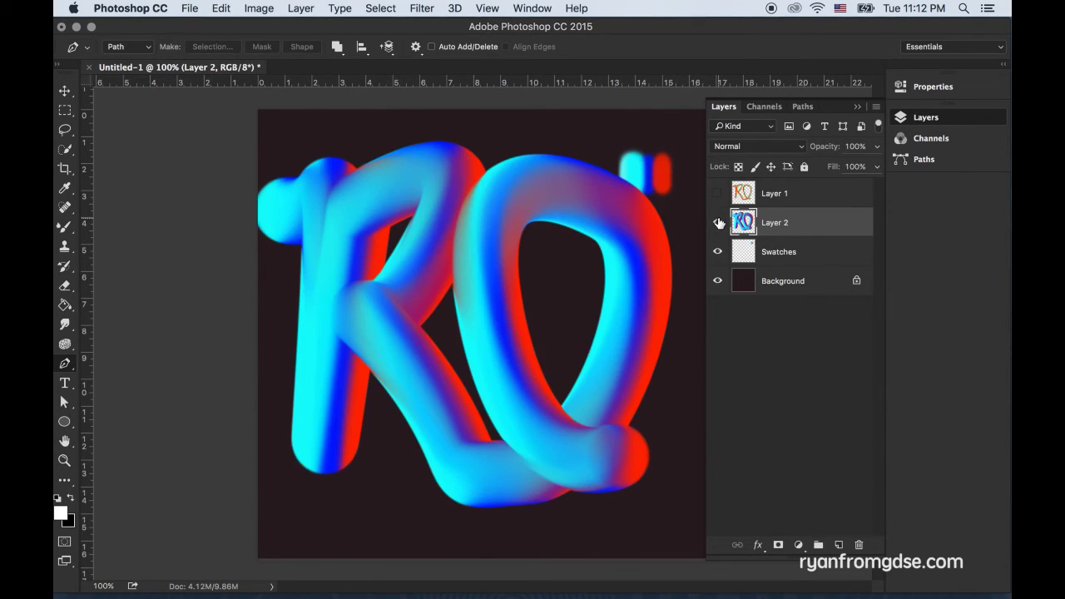